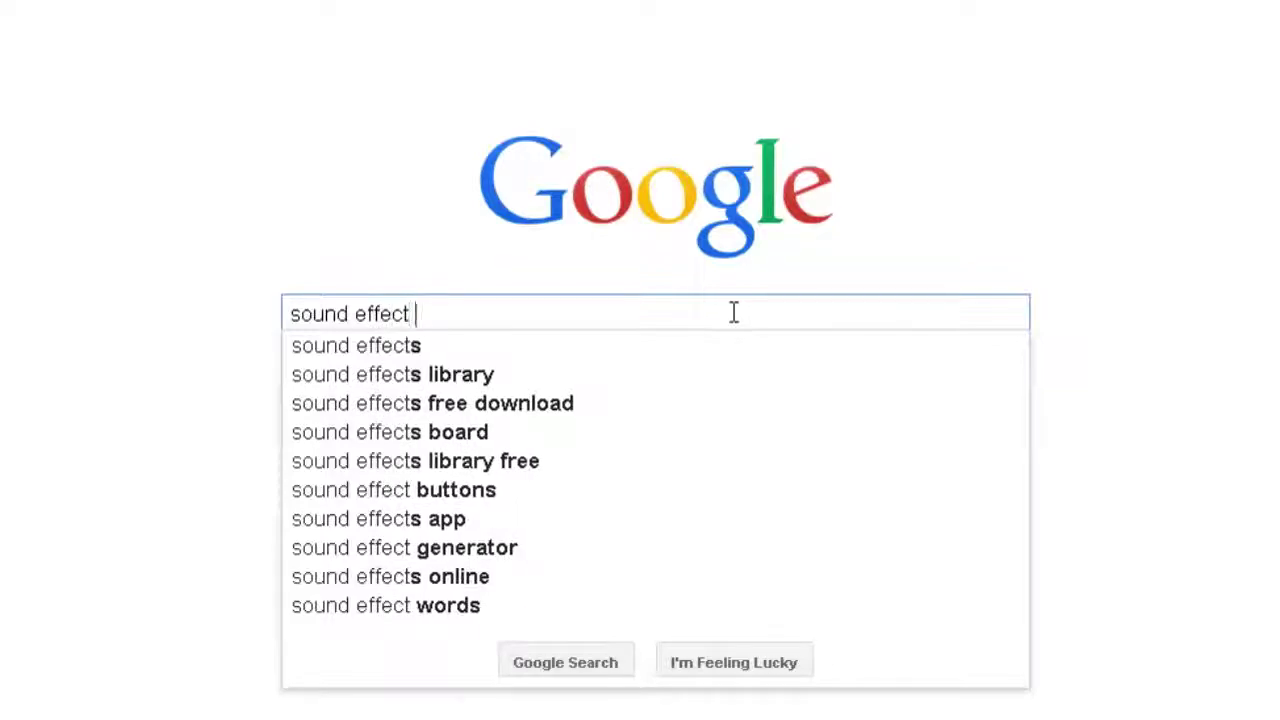
Step: Pick a 'sound effect' suggestion from the Google search box
key(Down)
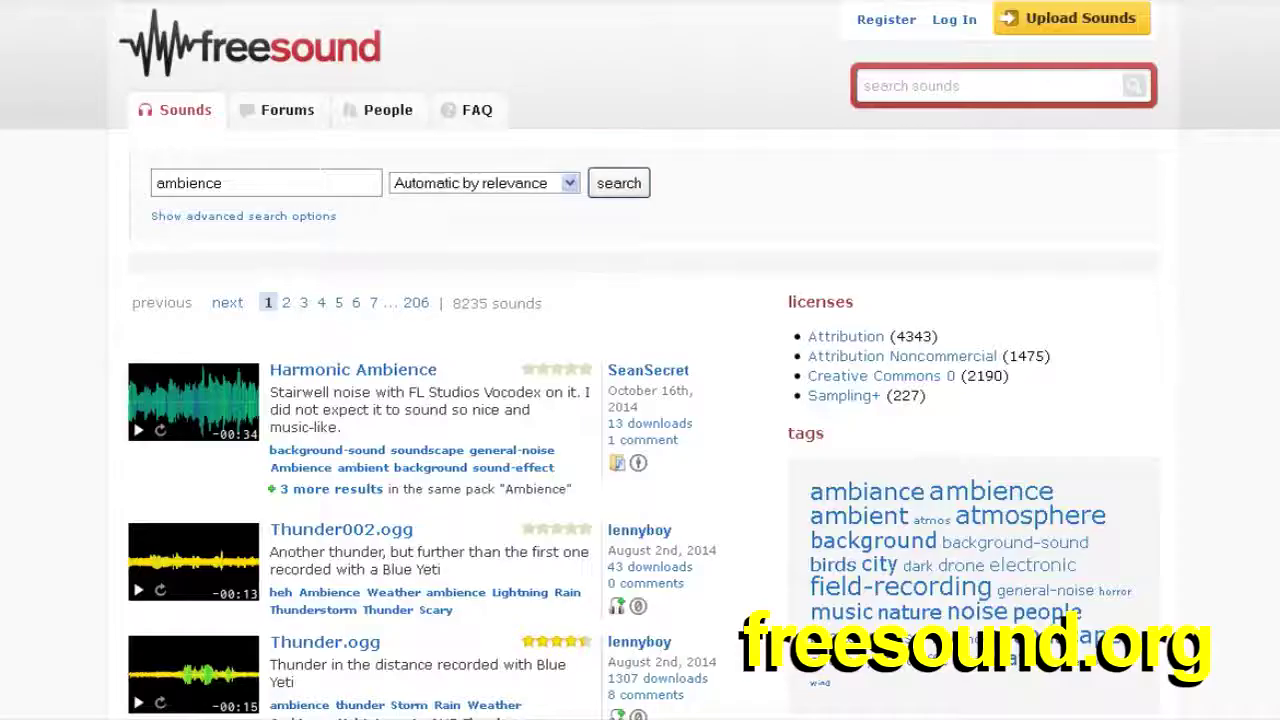
Step: Autoscroll down Freesound's 8235 'ambience' search results
middle_click(56, 429)
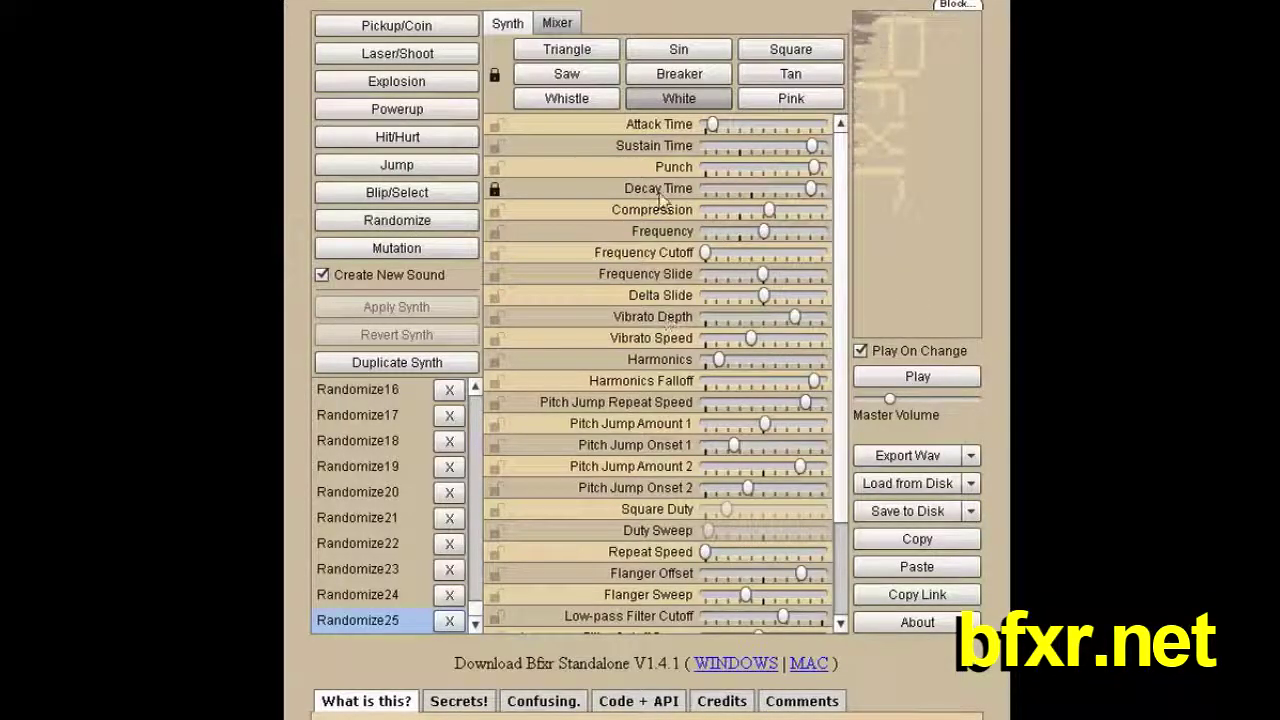
Step: Mutate the current Bfxr sound, then generate new Laser/Shoot and Explosion sounds
click(451, 249)
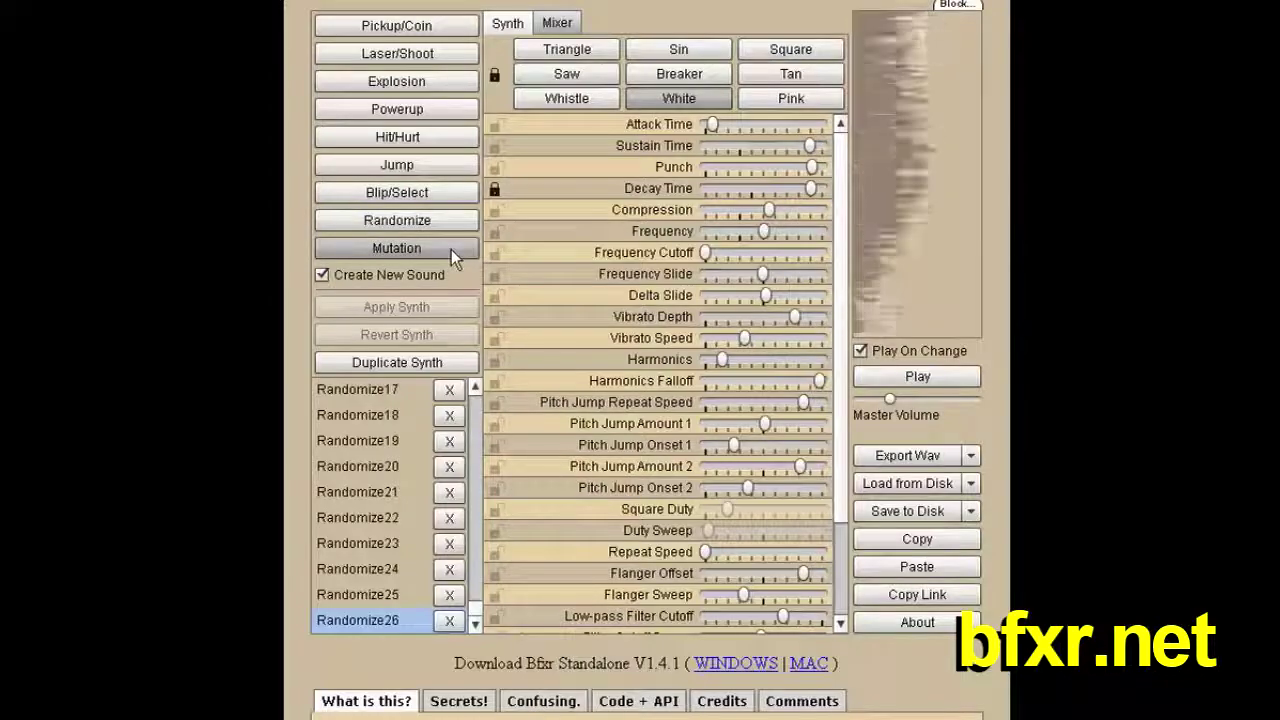
click(471, 54)
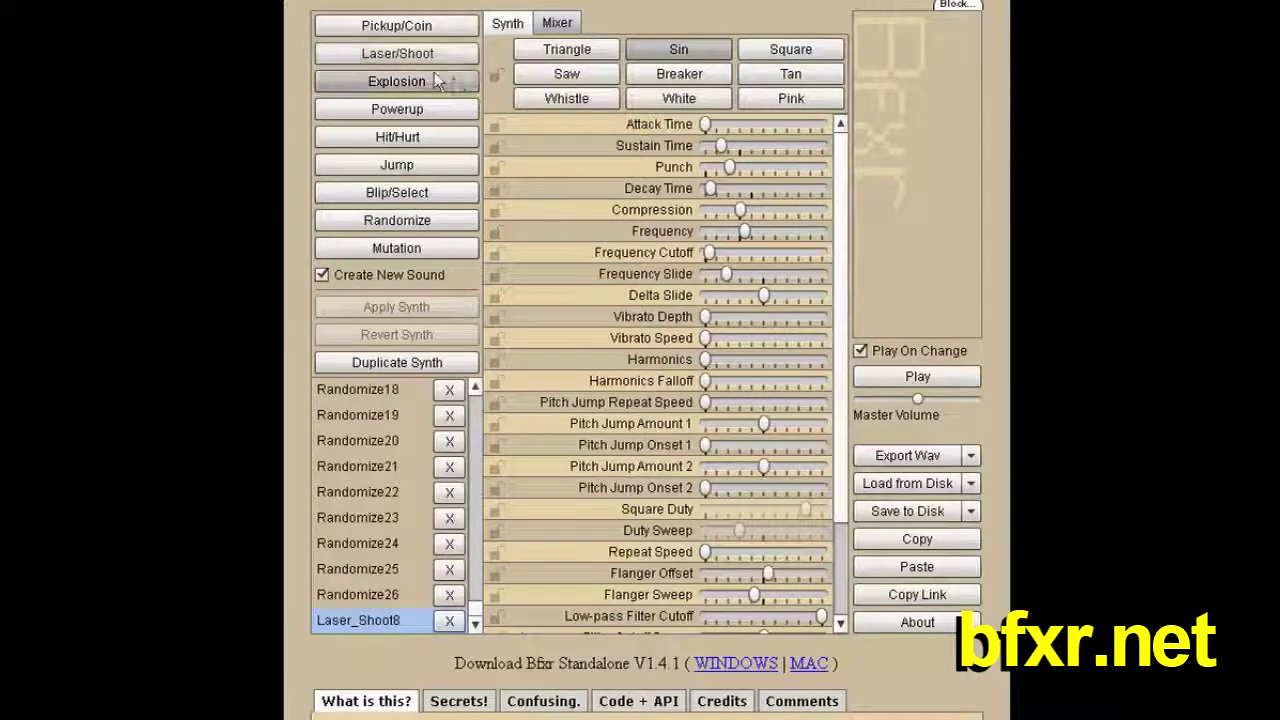
click(440, 80)
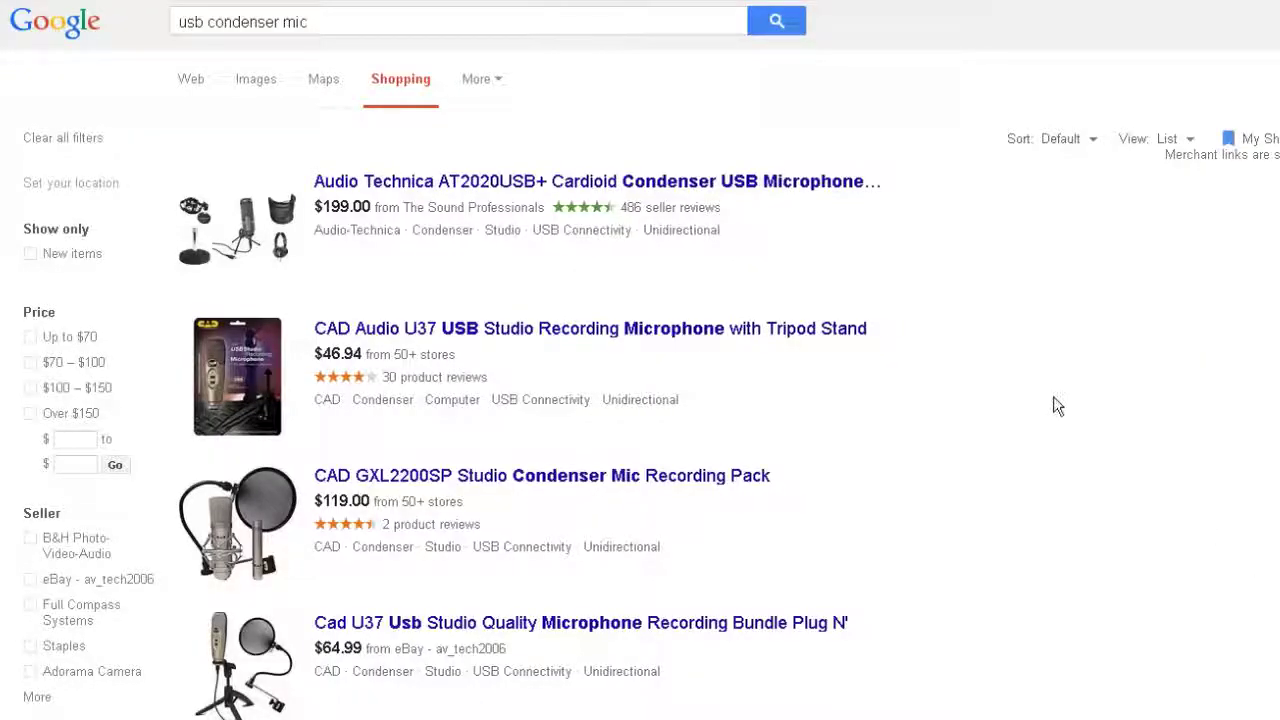
Step: Expand details for the Samson C01U pop-filter and headphone bundles and the MXL Tempo
scroll(1040, 370, down, 3)
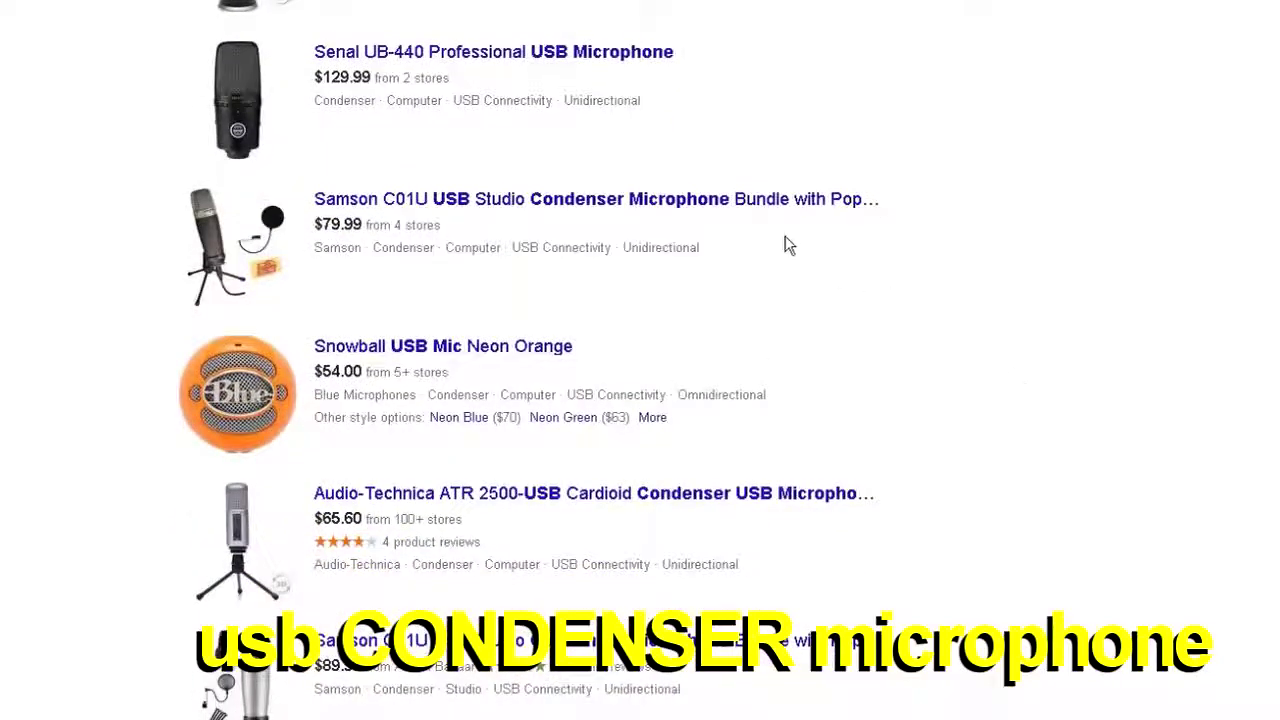
click(766, 208)
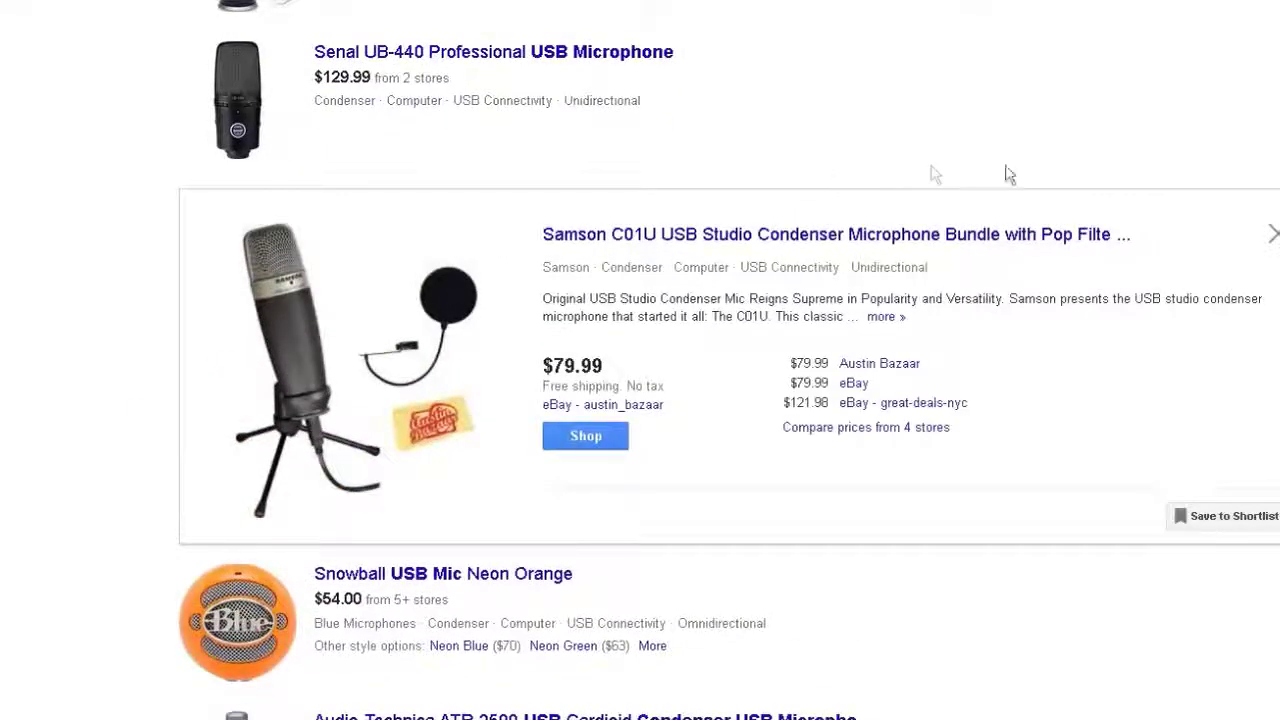
middle_click(1116, 646)
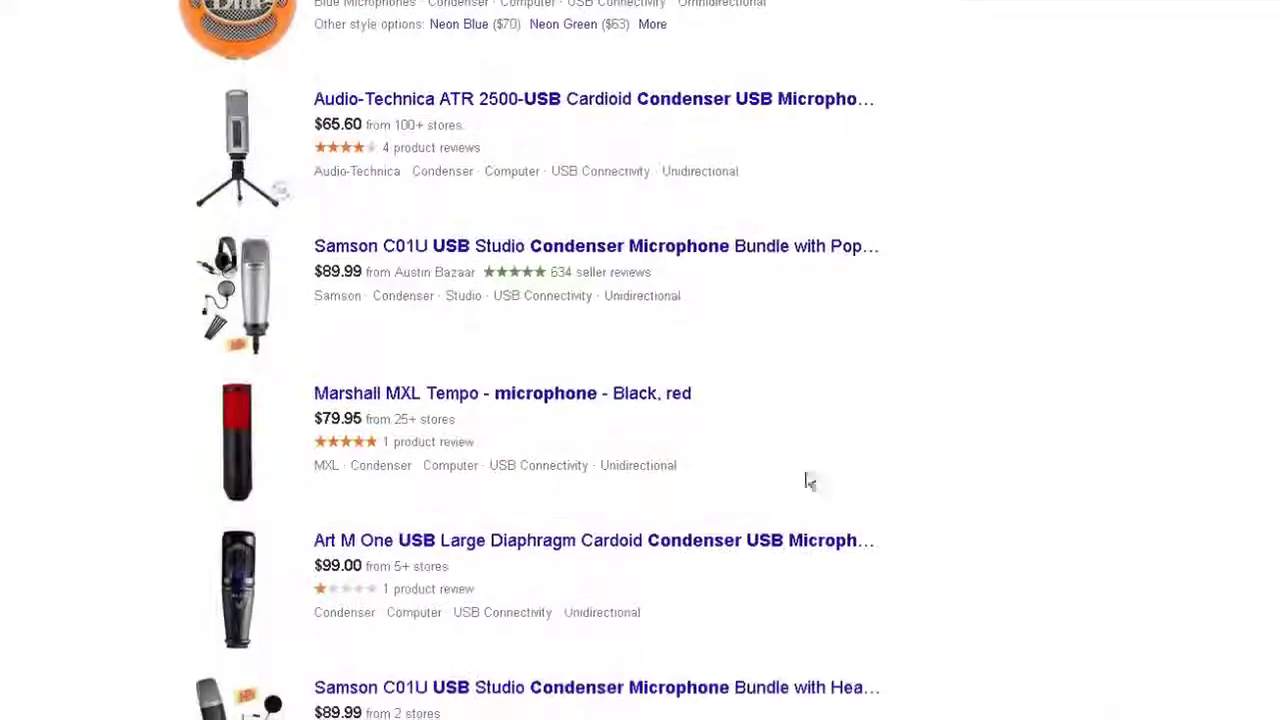
click(716, 247)
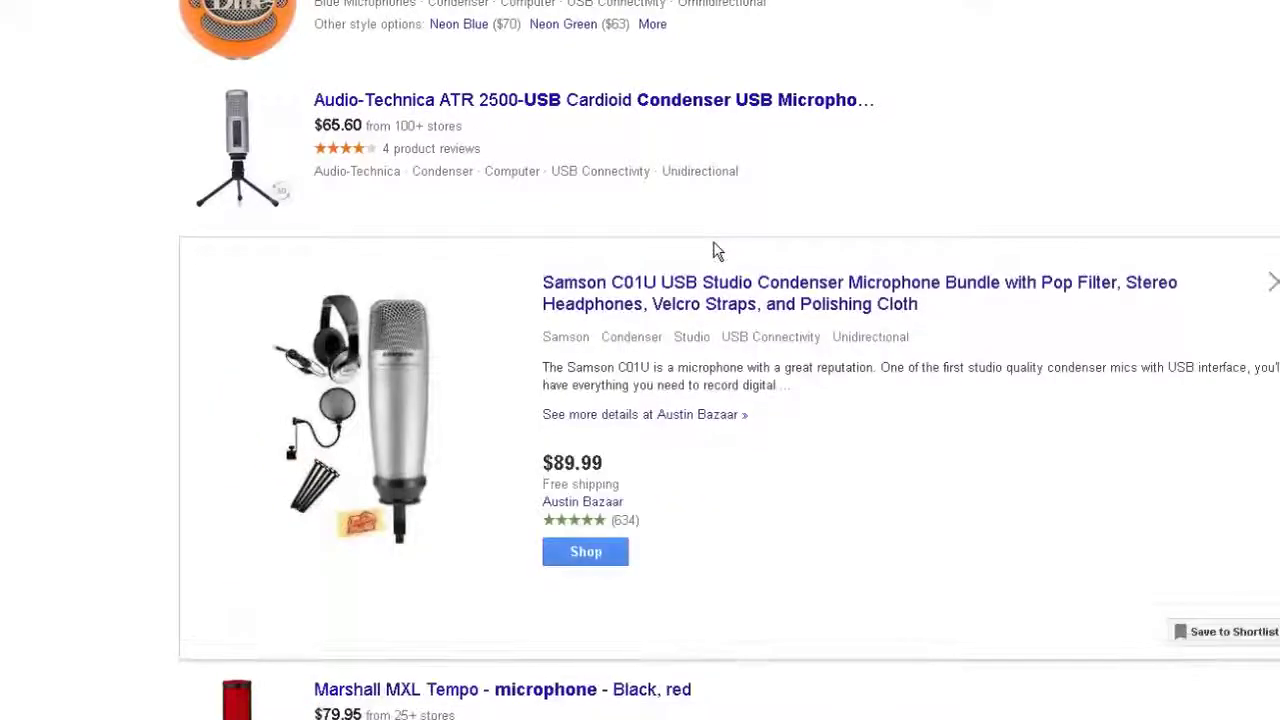
click(563, 695)
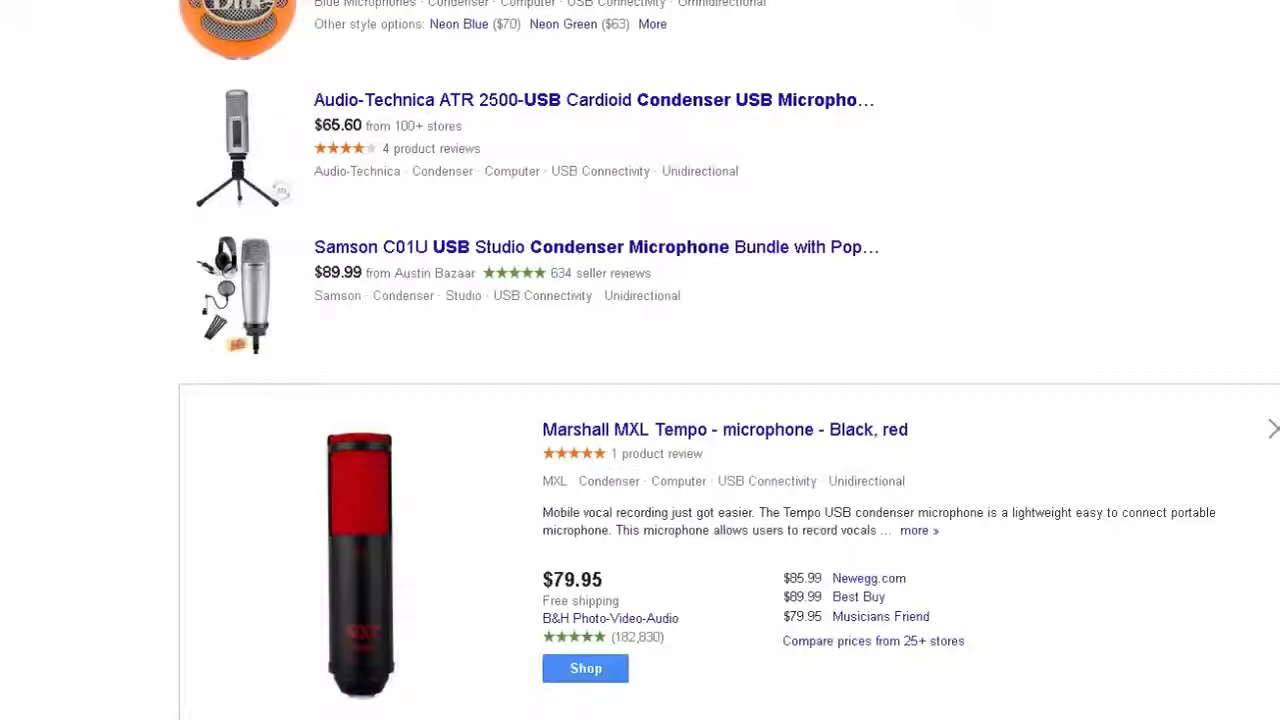
Step: Expand details for the Behringer C-1U and the Samson C01U Pro microphones
scroll(700, 700, down, 6)
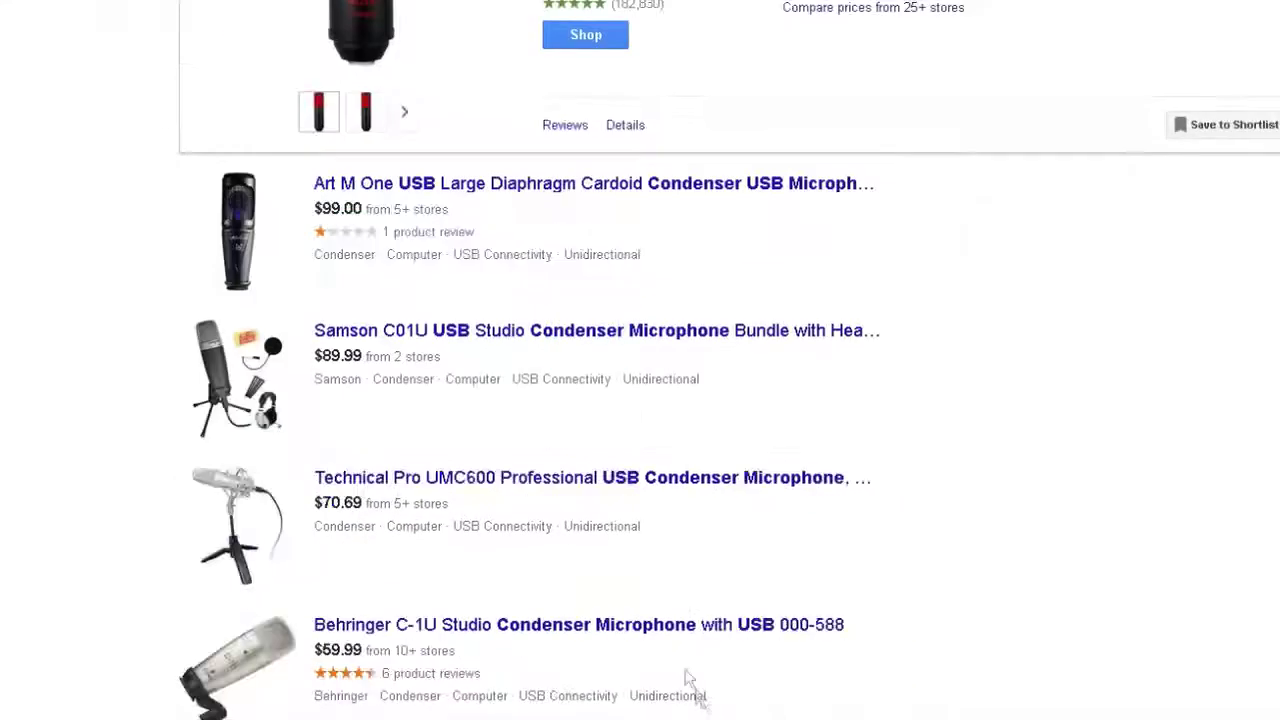
click(537, 625)
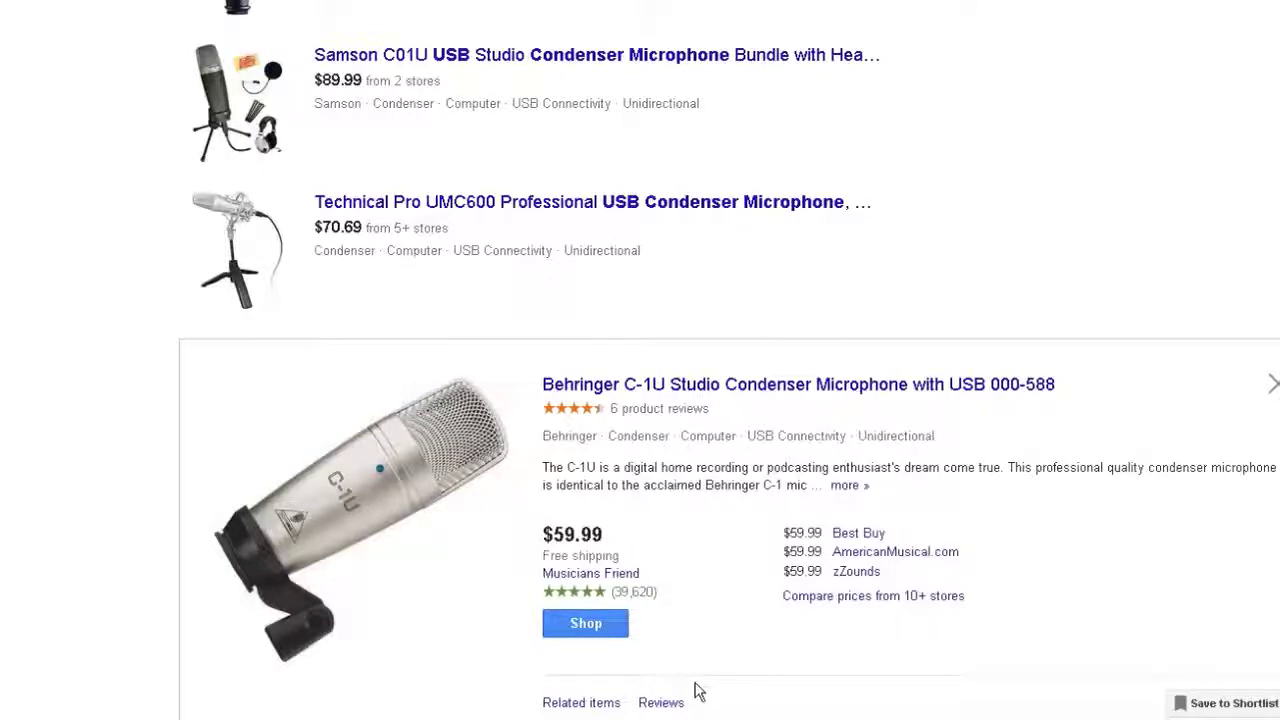
scroll(698, 691, down, 6)
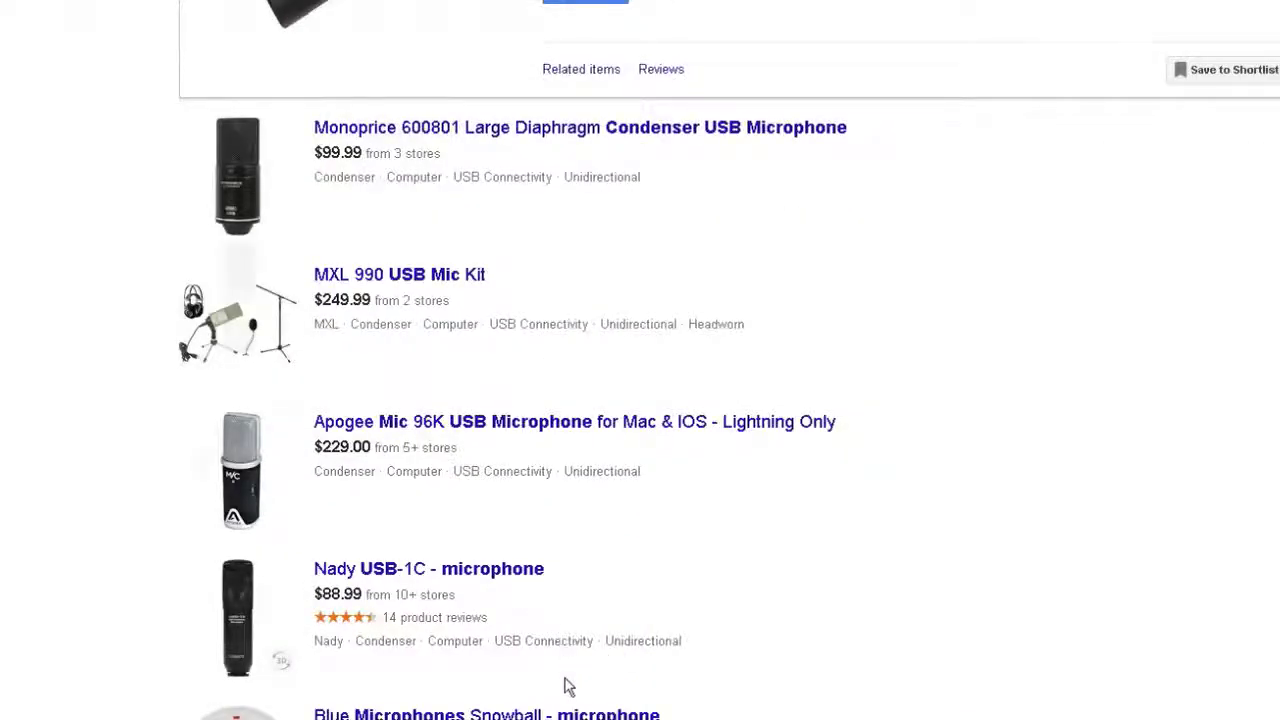
scroll(543, 623, down, 9)
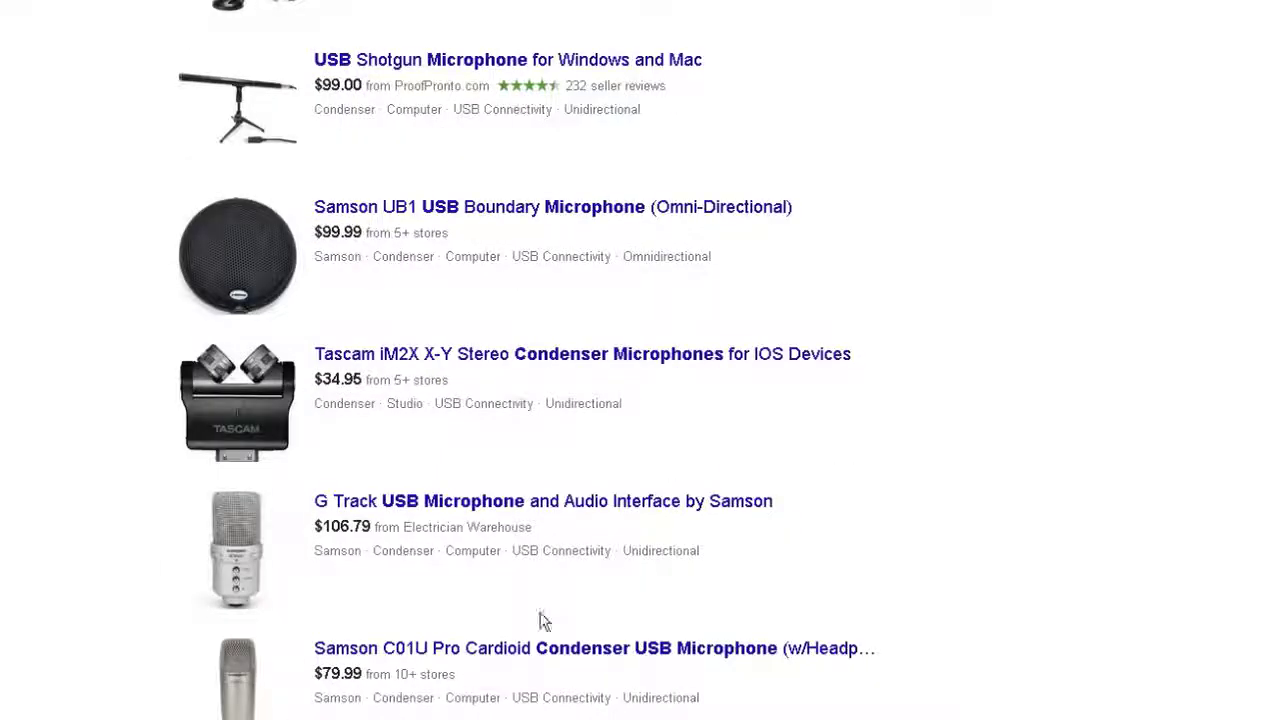
click(549, 652)
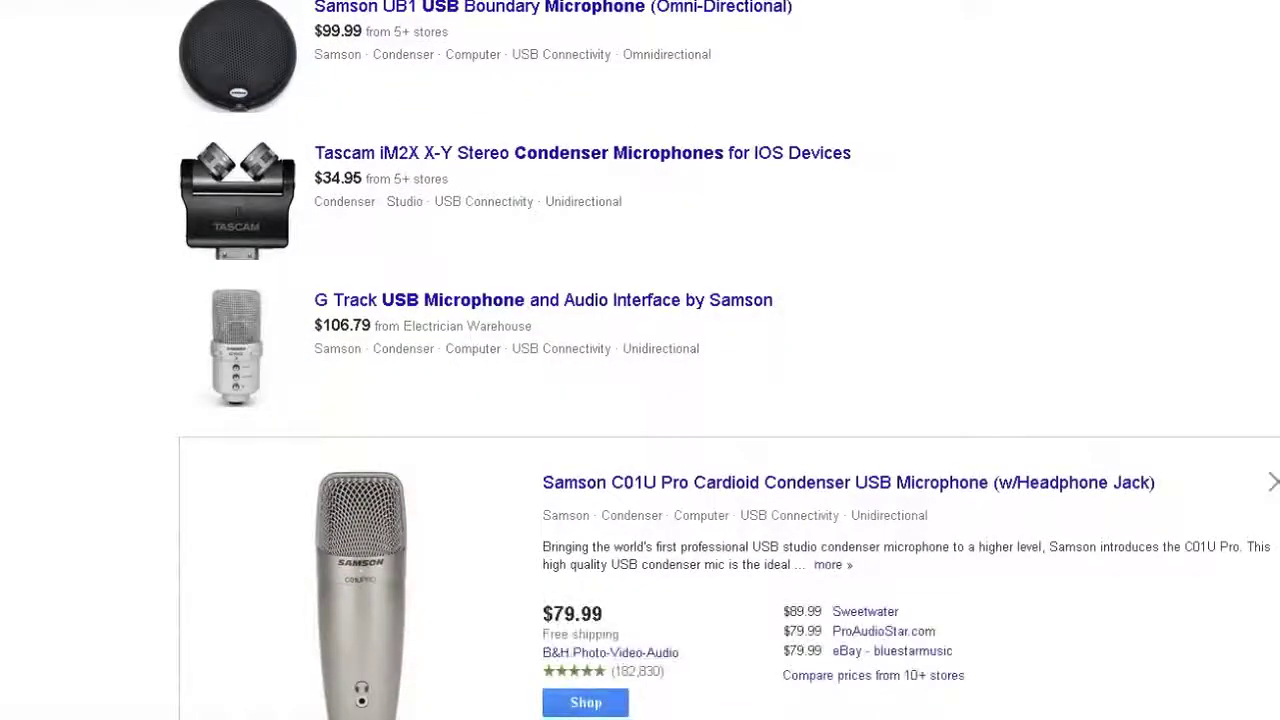
scroll(640, 400, down, 3)
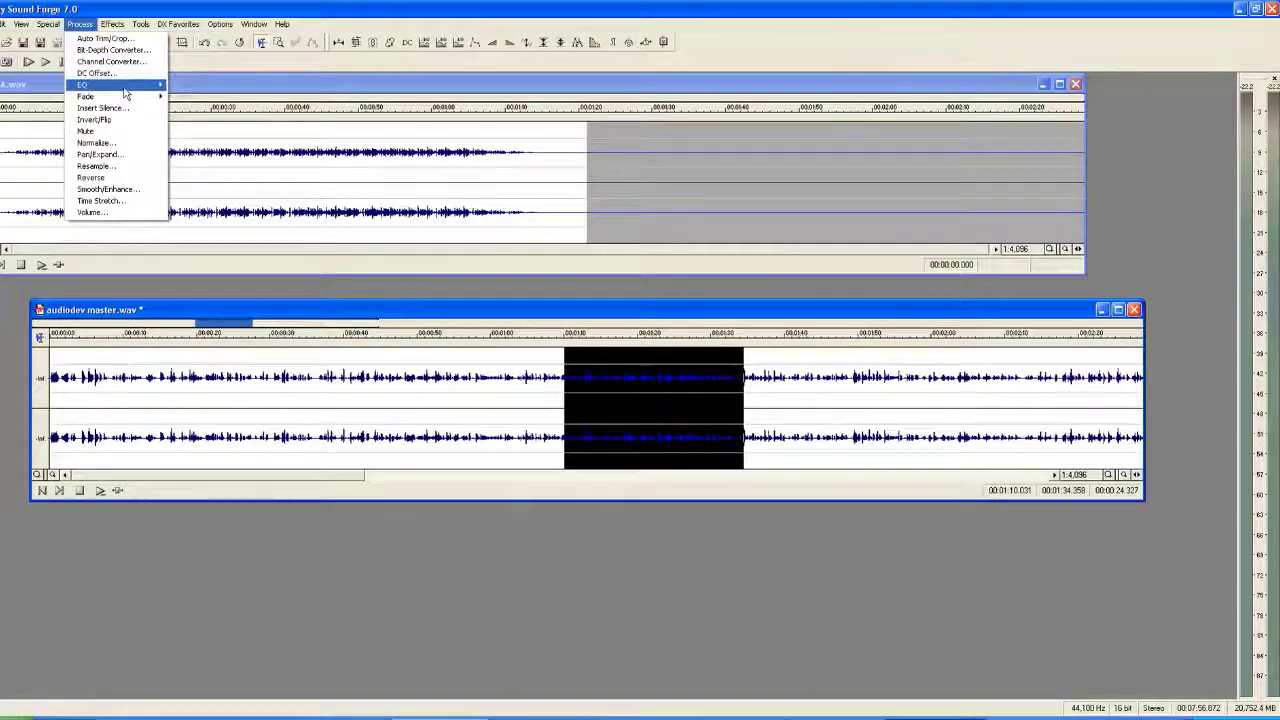
Step: Apply Graphic EQ with the Gentle high-frequency boost preset and an 80 Hz dip to about -22 dB
mouse_move(120, 86)
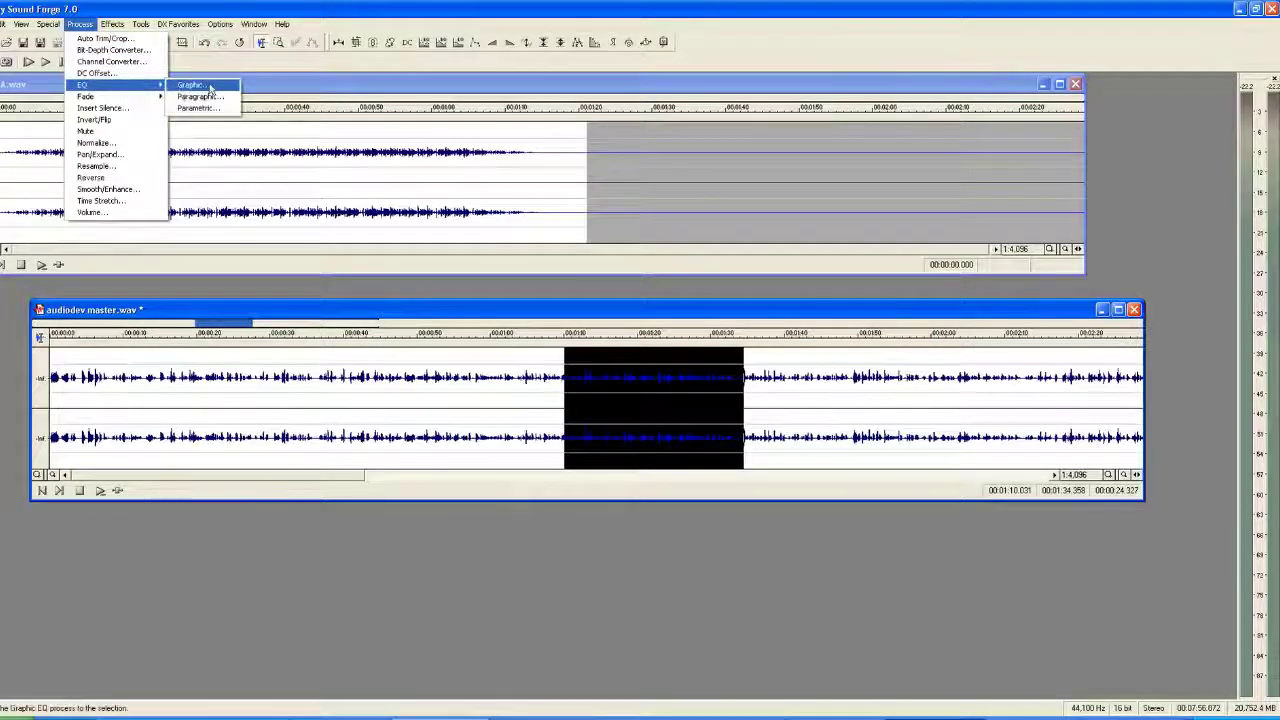
click(190, 85)
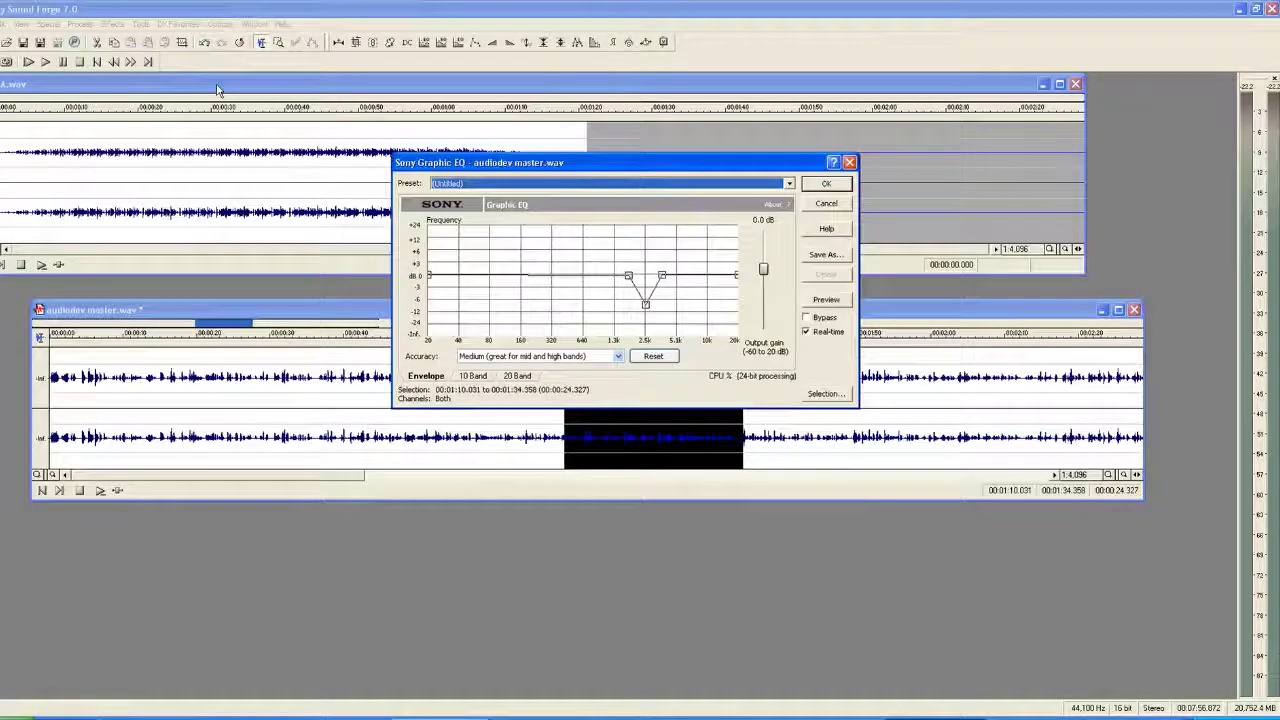
click(713, 186)
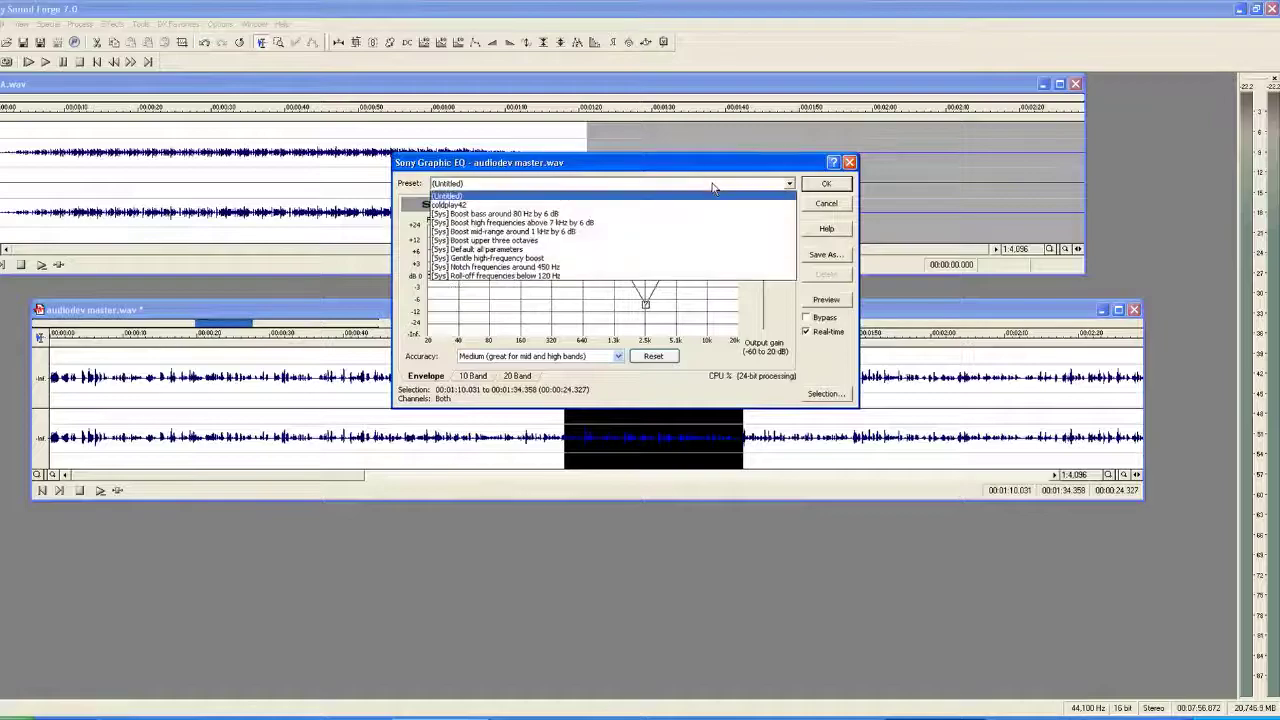
click(698, 258)
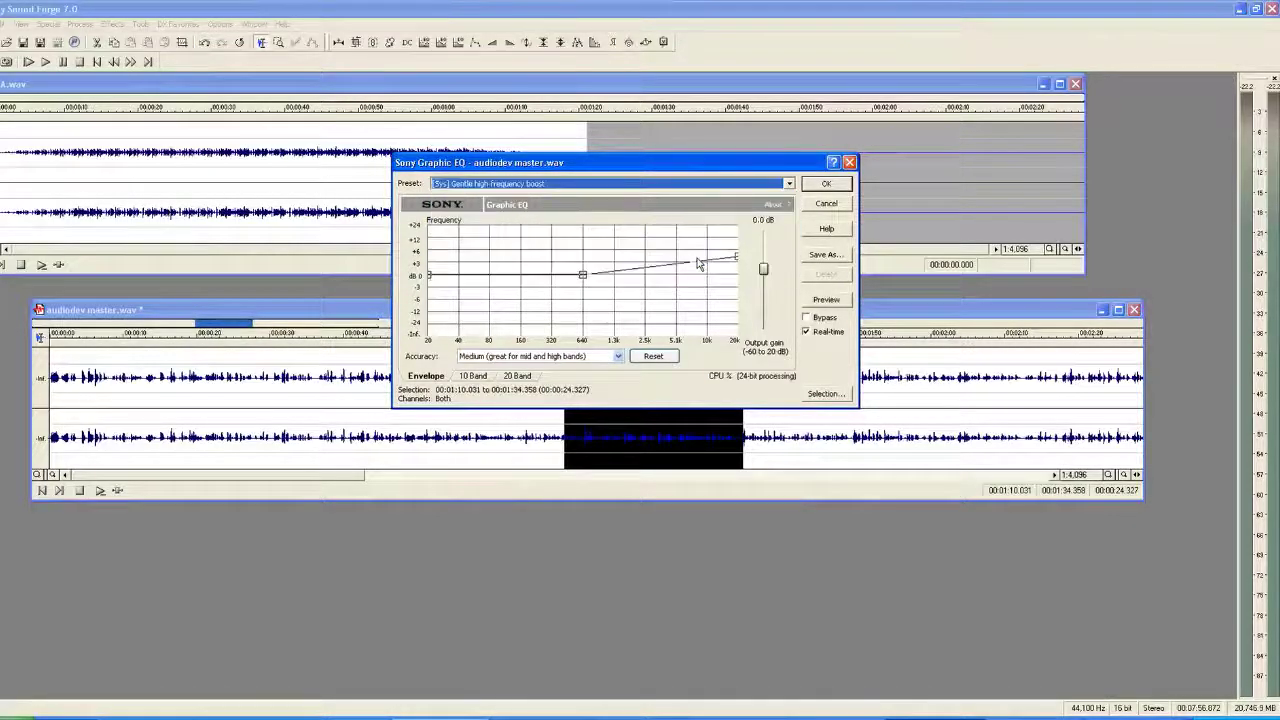
click(813, 302)
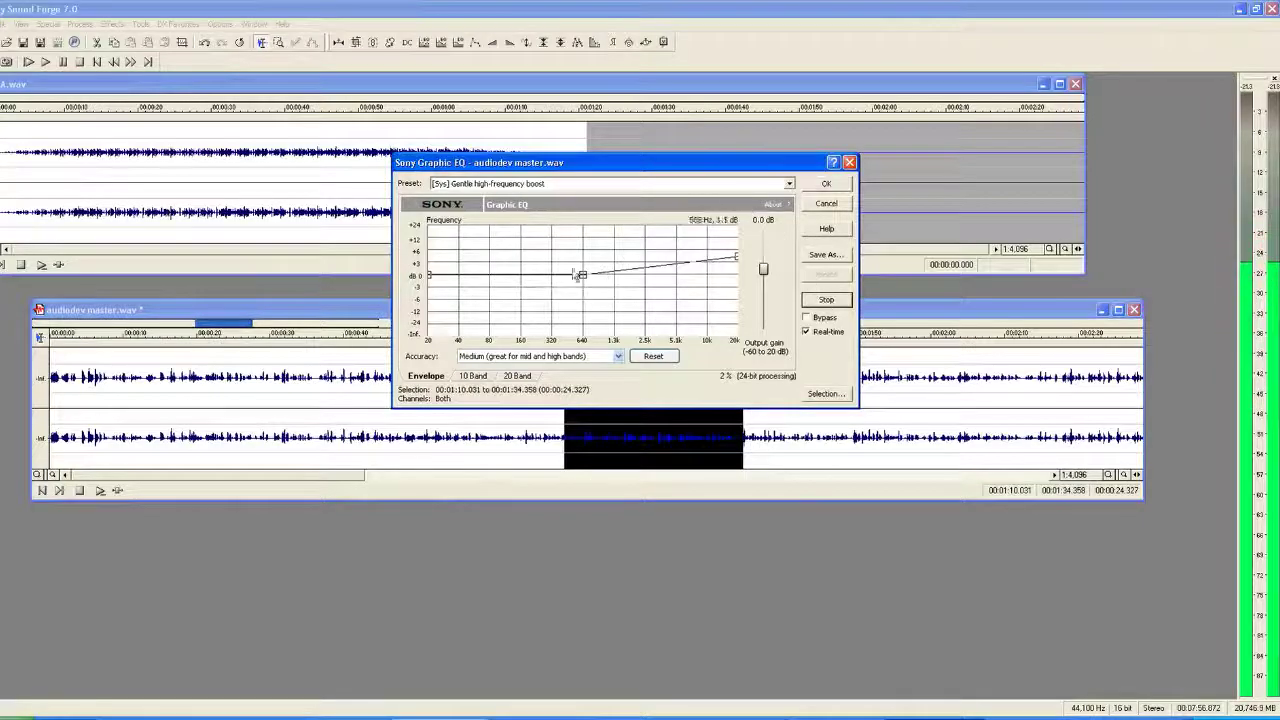
click(541, 275)
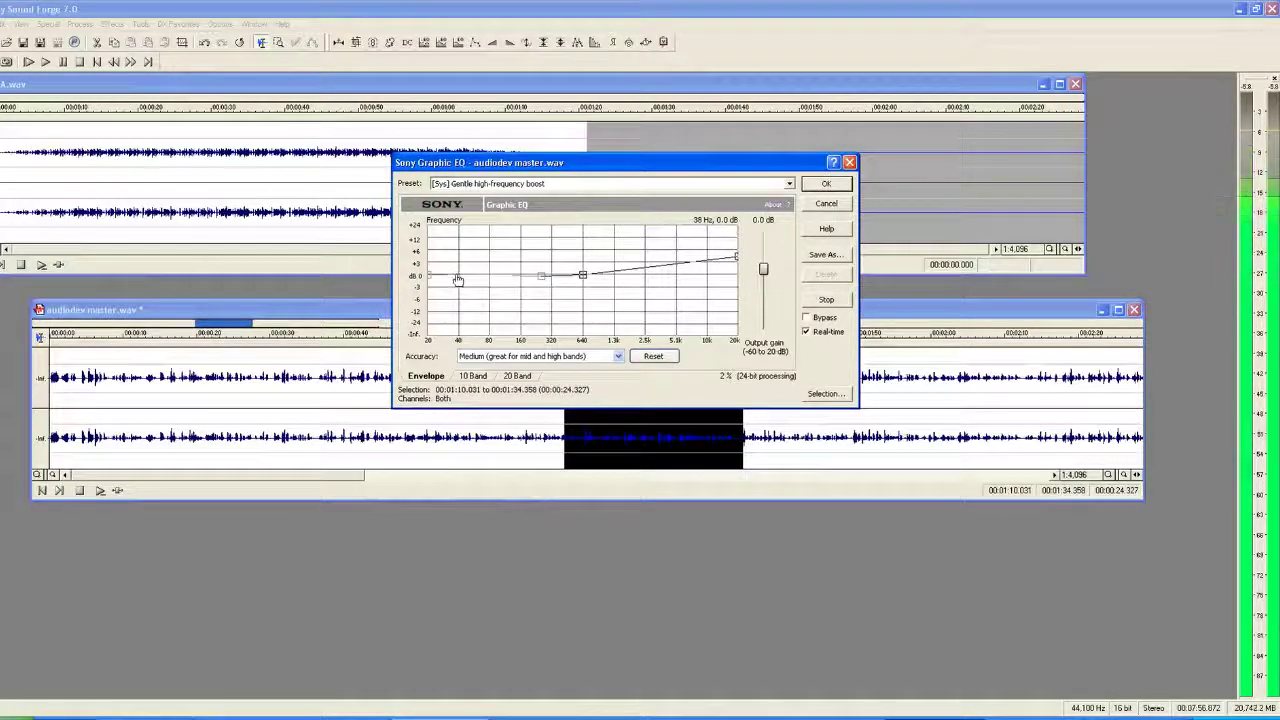
click(456, 276)
drag(489, 275, 491, 322)
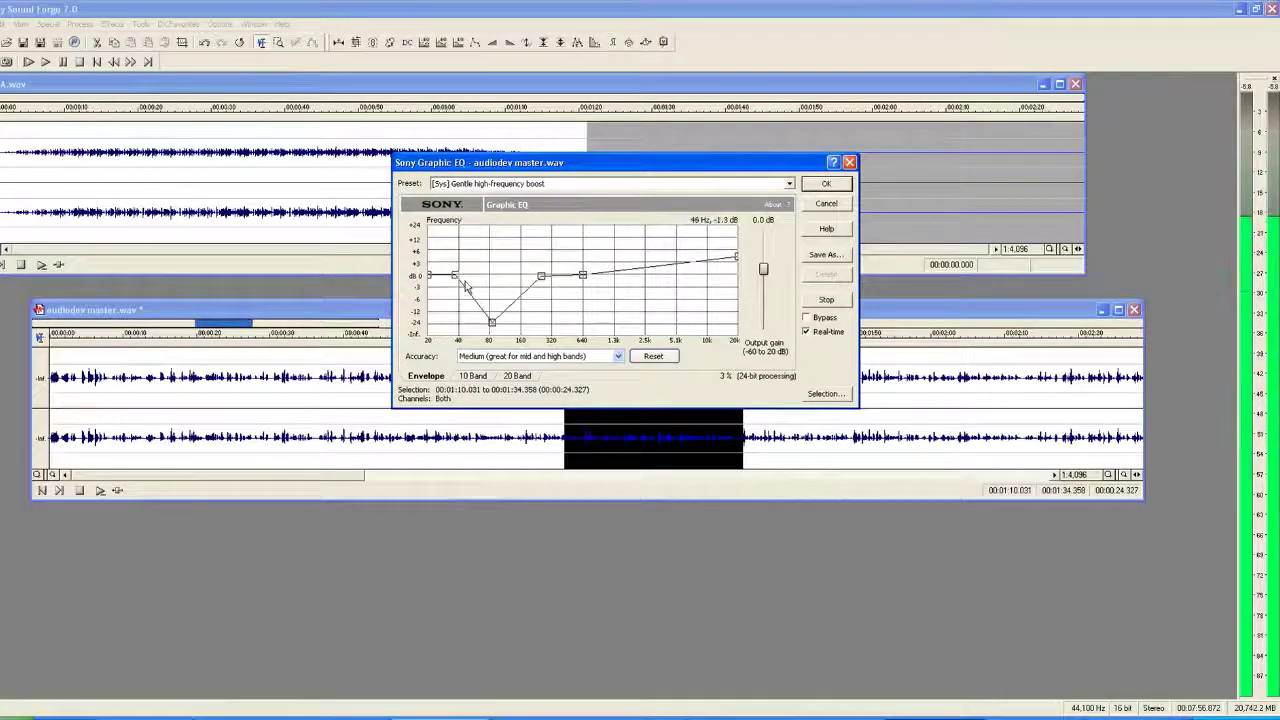
click(826, 184)
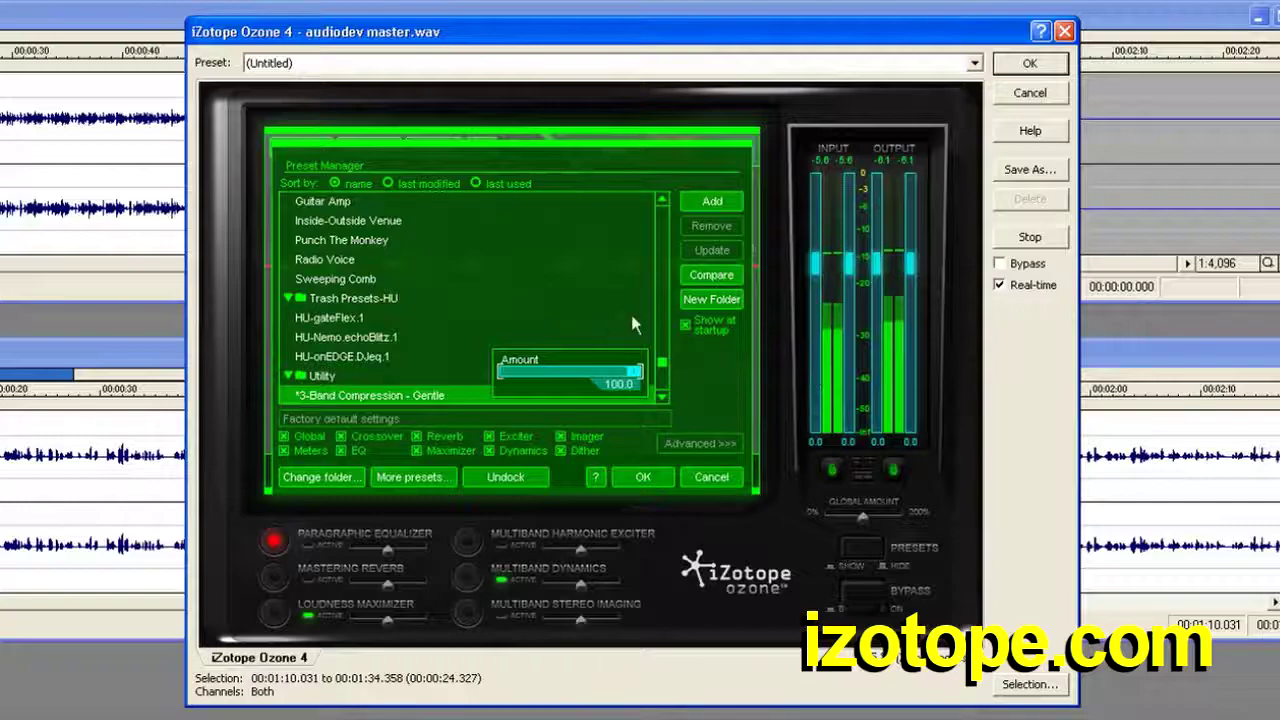
Step: Set SoundShifter's Space mix to about 66.6% and colour to 89.9%, then preview the octave shift
scroll(665, 362, down, 2)
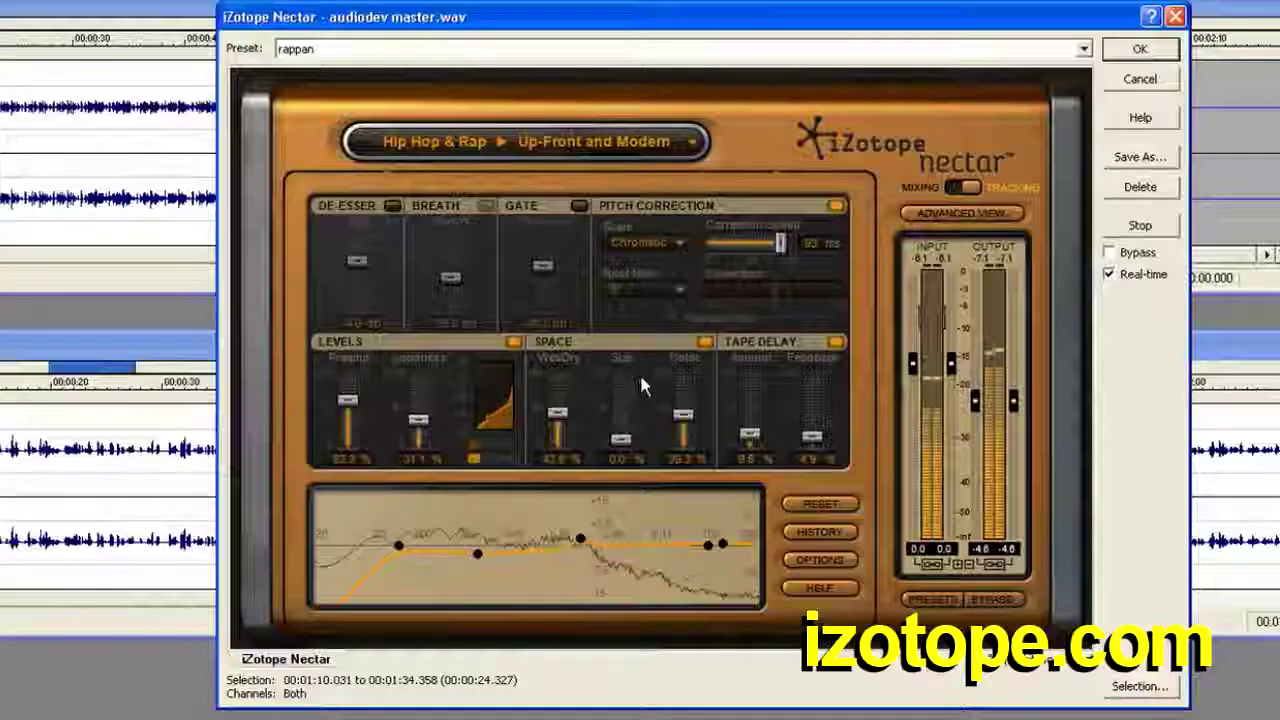
drag(557, 415, 585, 395)
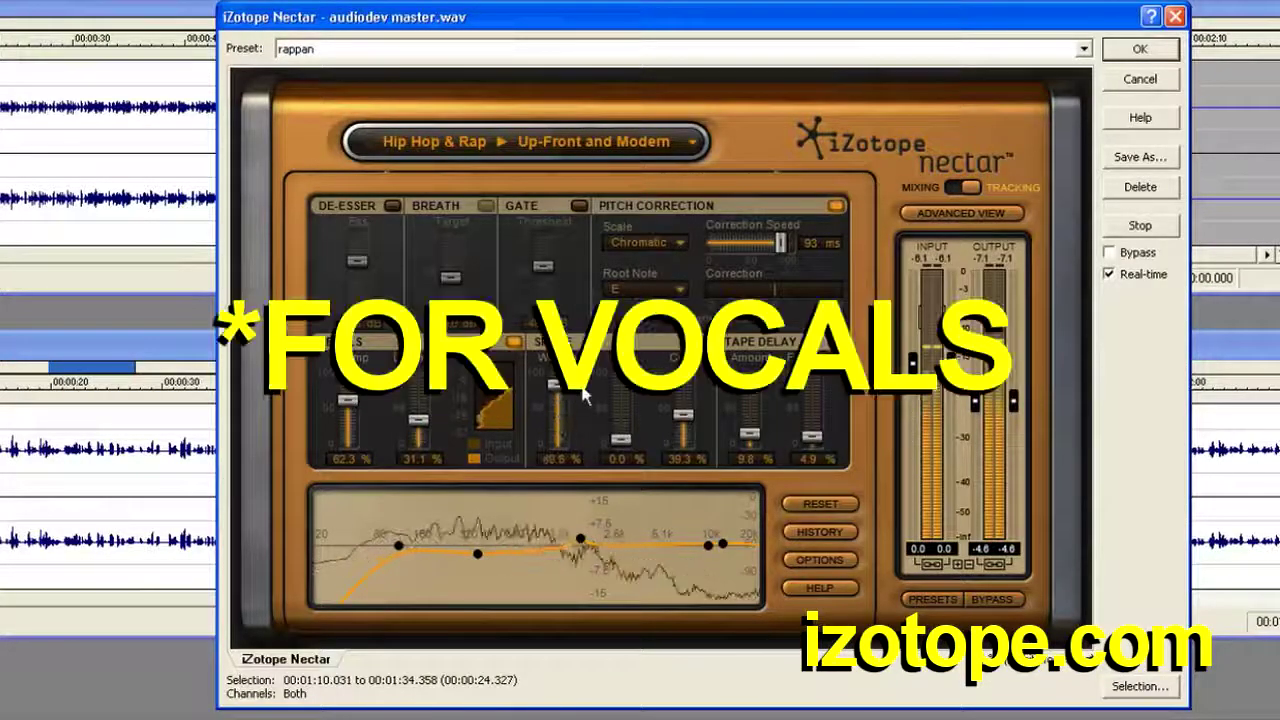
drag(683, 413, 683, 383)
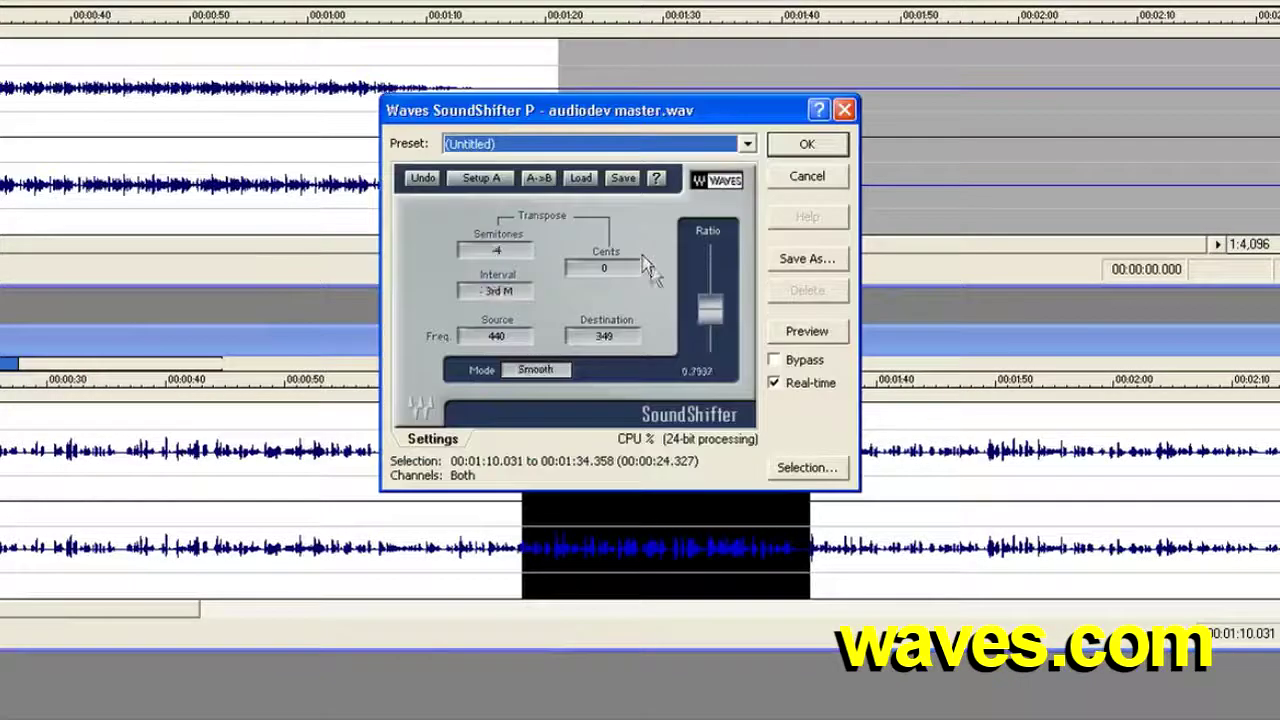
click(808, 332)
scroll(510, 297, up, 13)
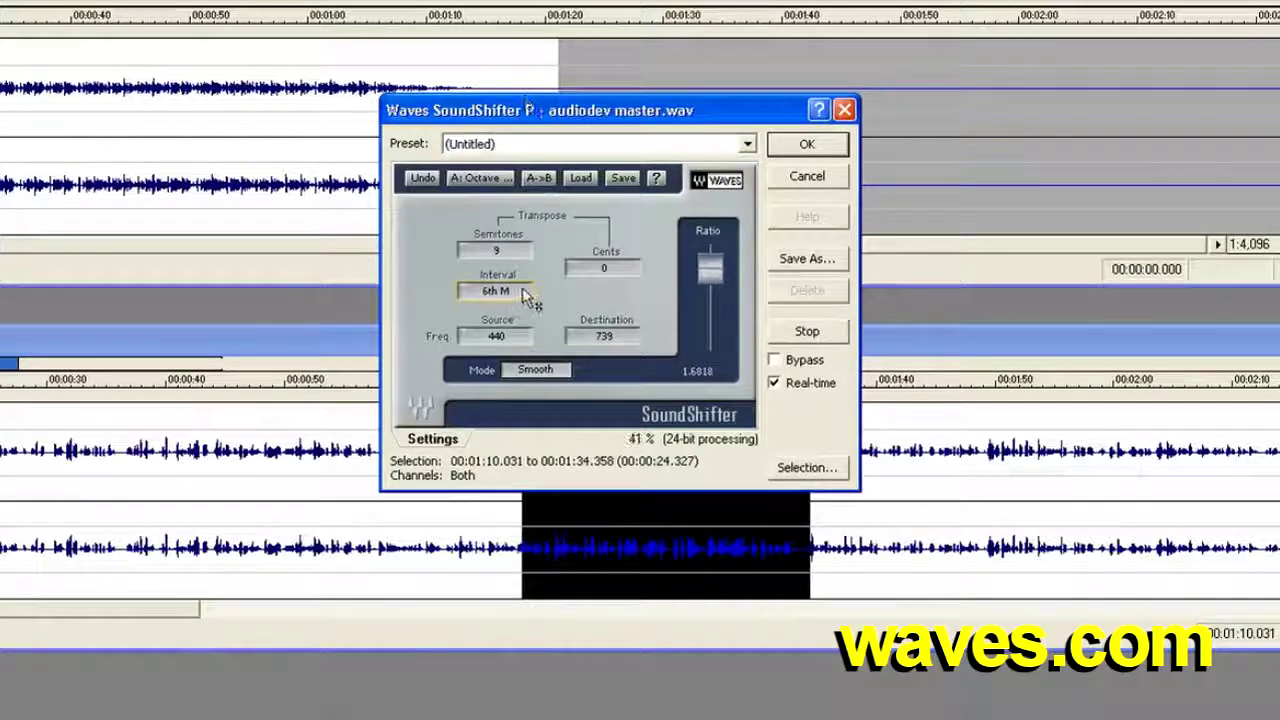
scroll(522, 292, up, 3)
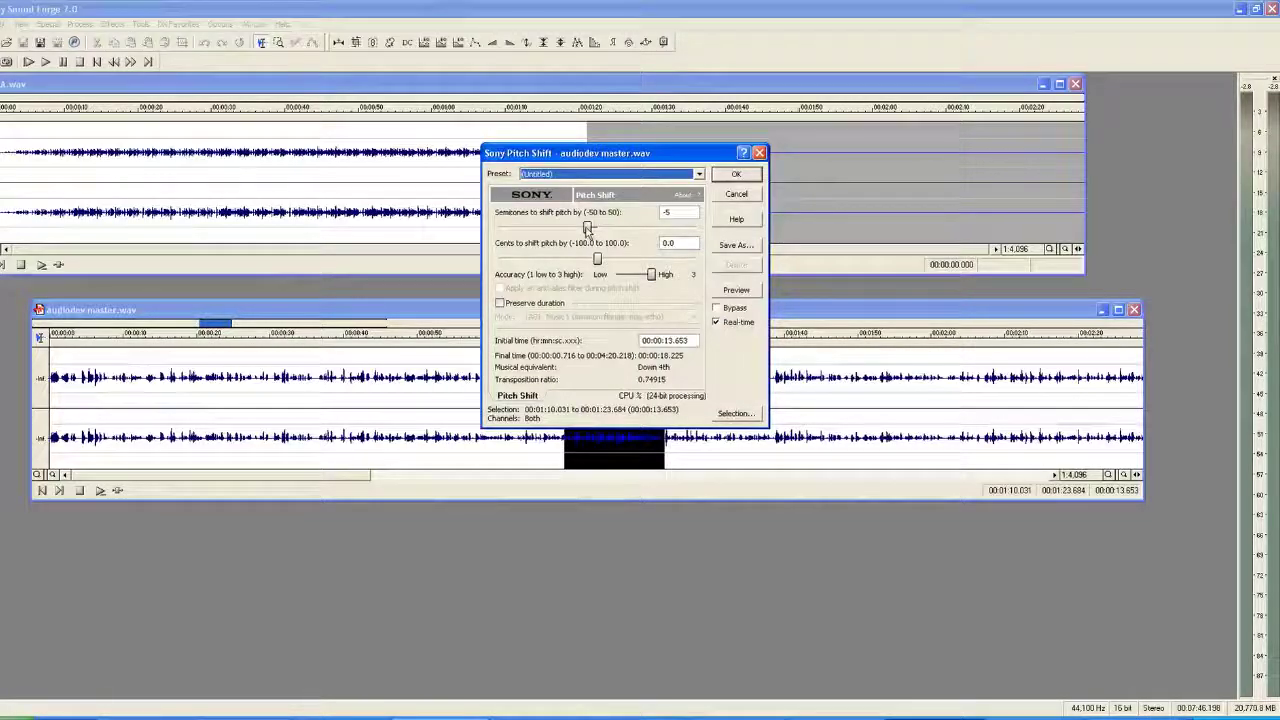
Step: Pitch-shift the selection down 10 semitones with Sony Pitch Shift
drag(593, 228, 578, 228)
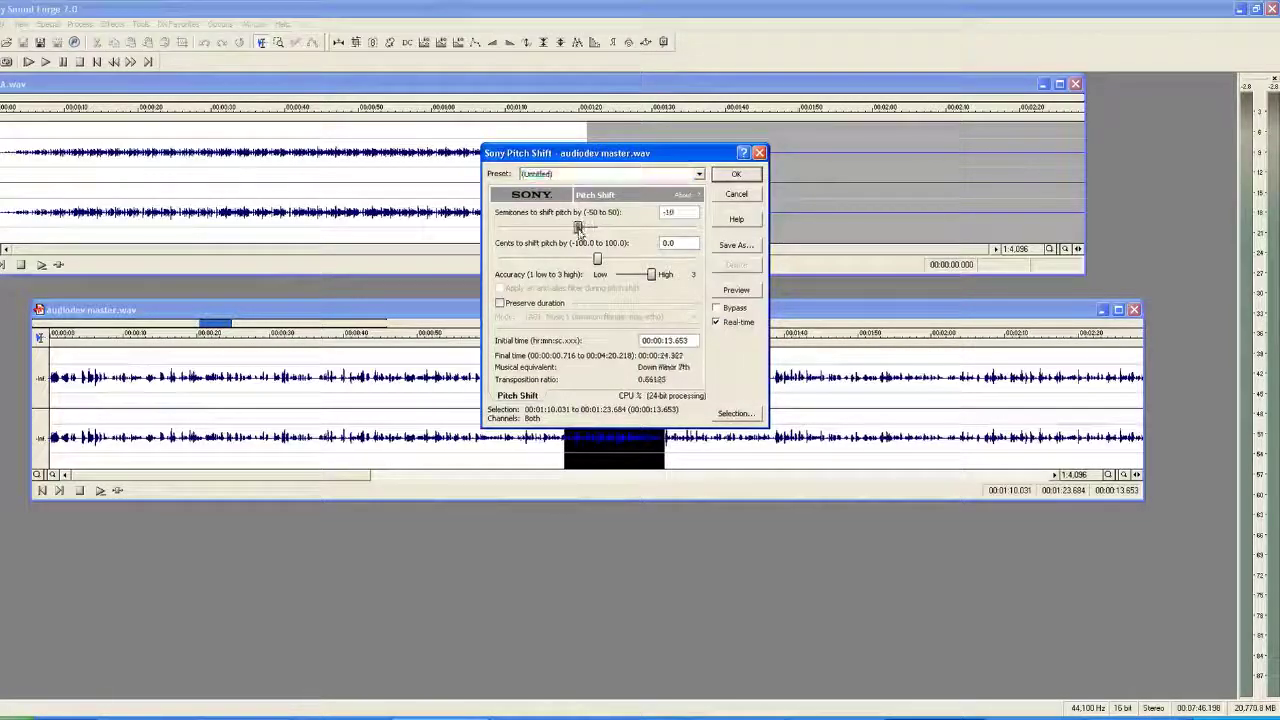
click(736, 289)
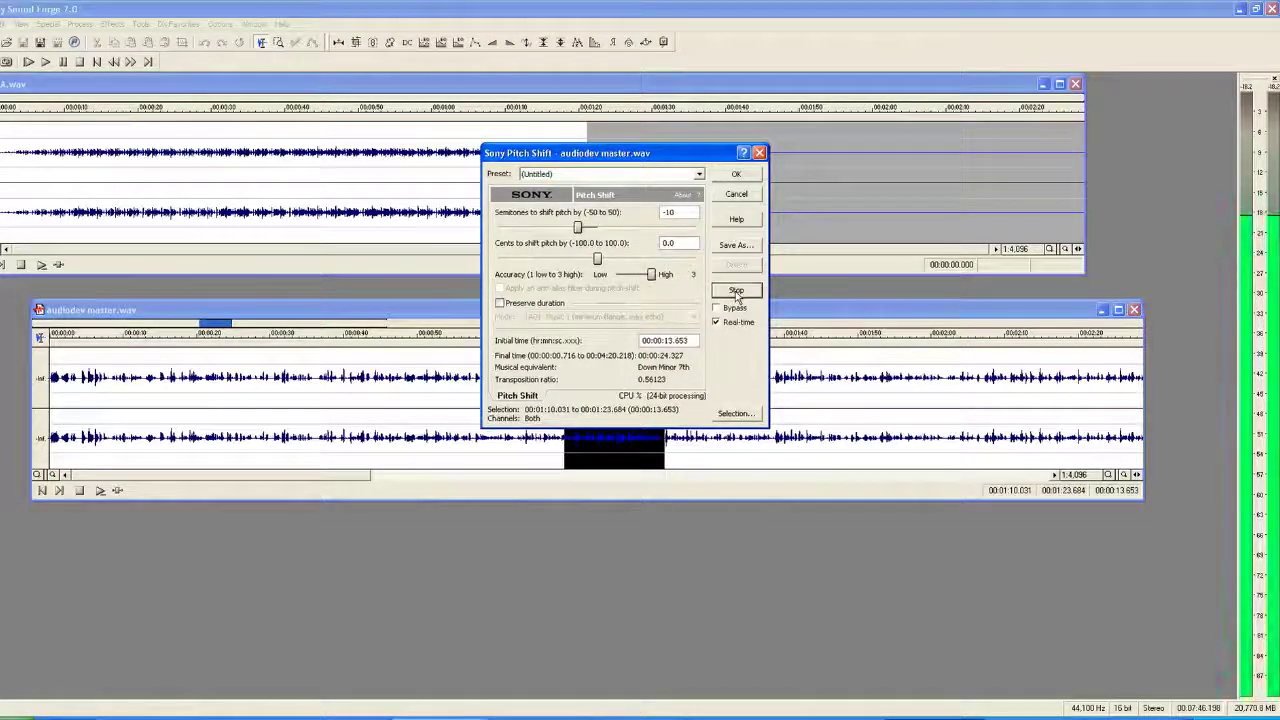
click(749, 180)
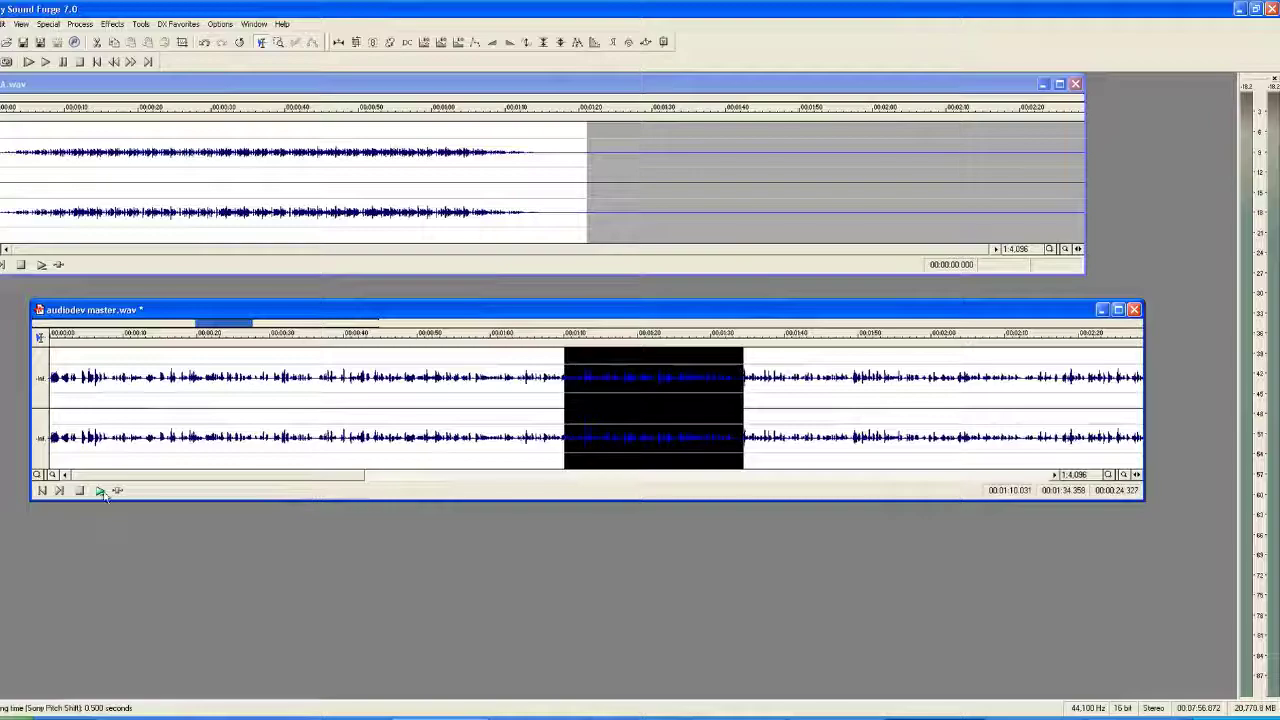
Step: Apply Smooth/Enhance to the selection after previewing it
click(109, 23)
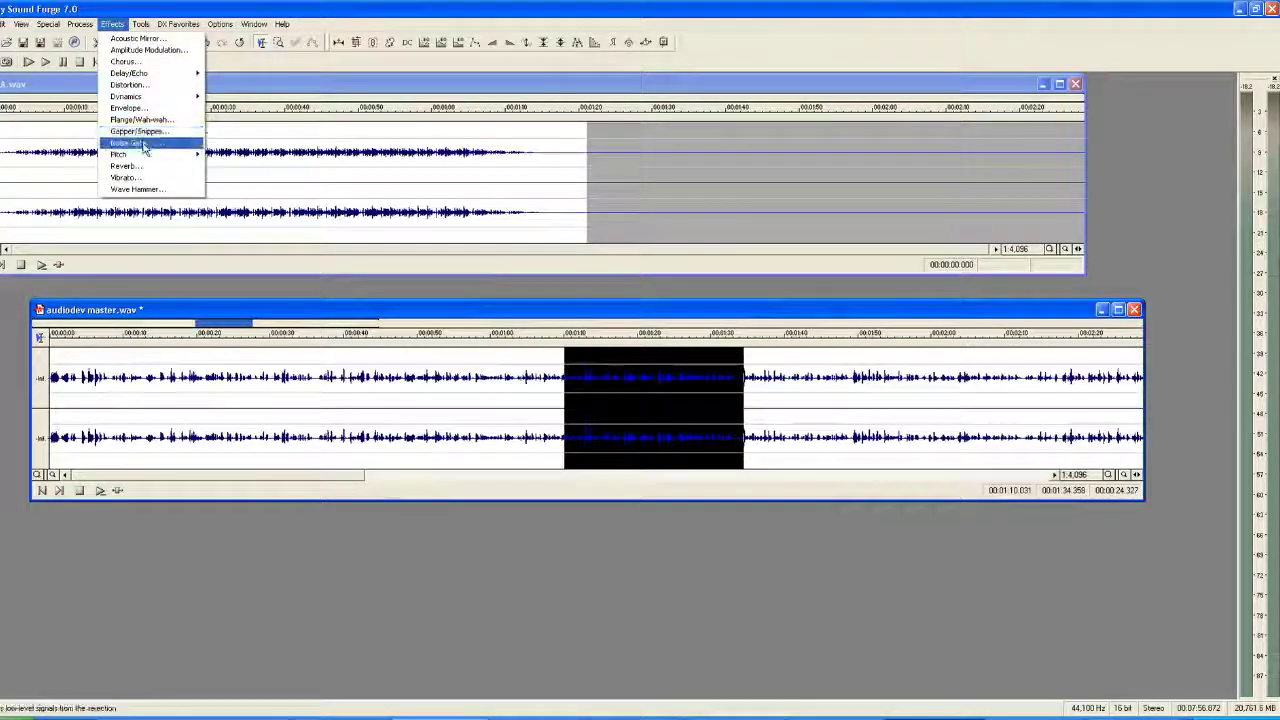
mouse_move(80, 23)
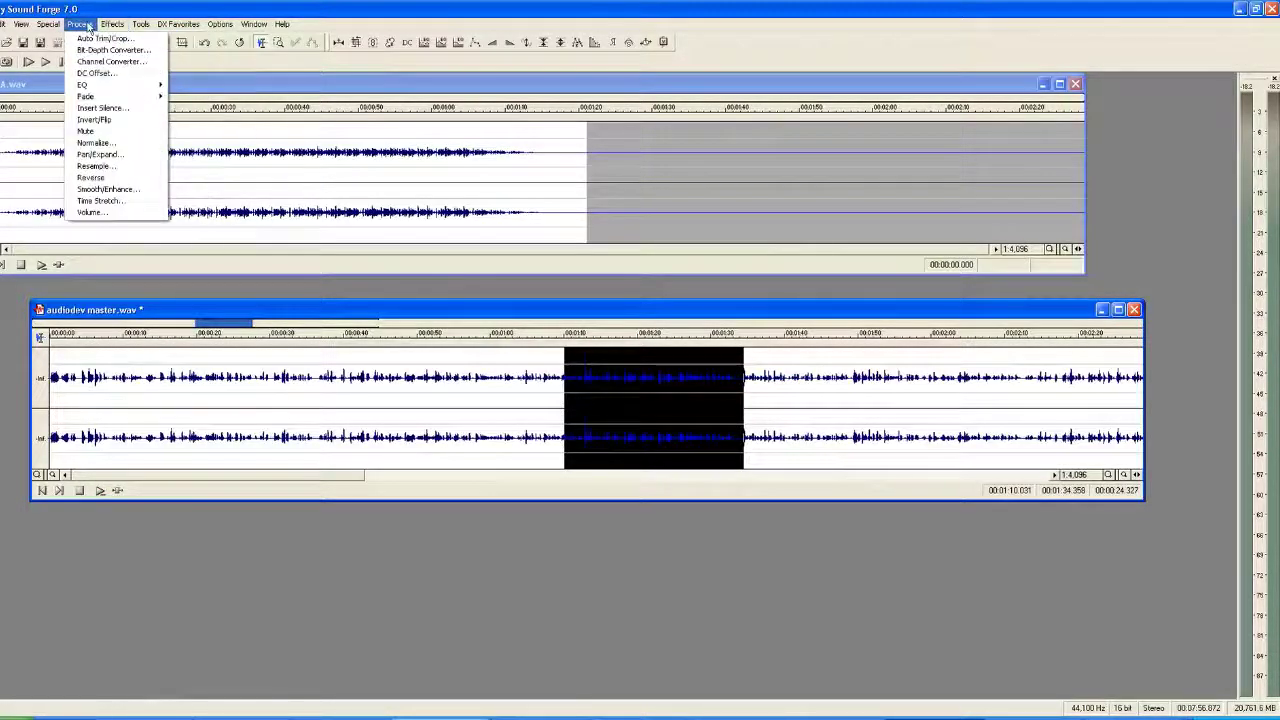
click(116, 190)
click(725, 308)
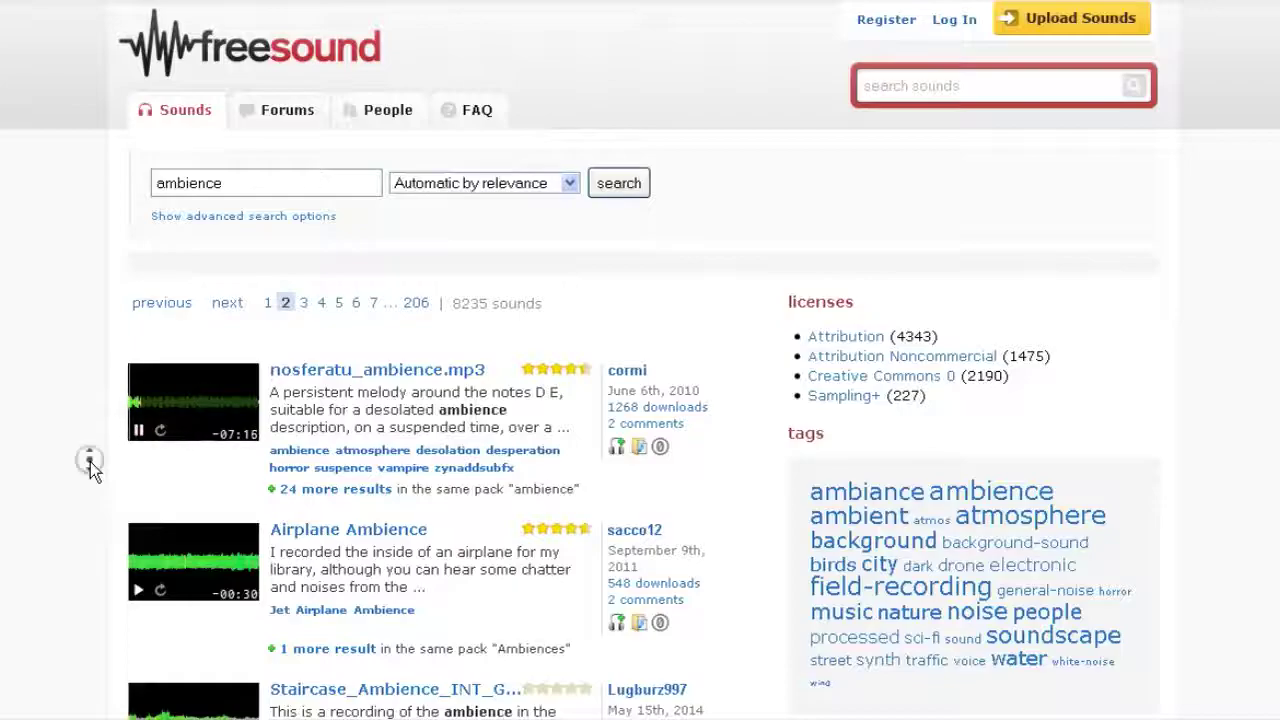
Step: Scroll further down the Freesound ambience results while the sample plays
scroll(93, 483, down, 2)
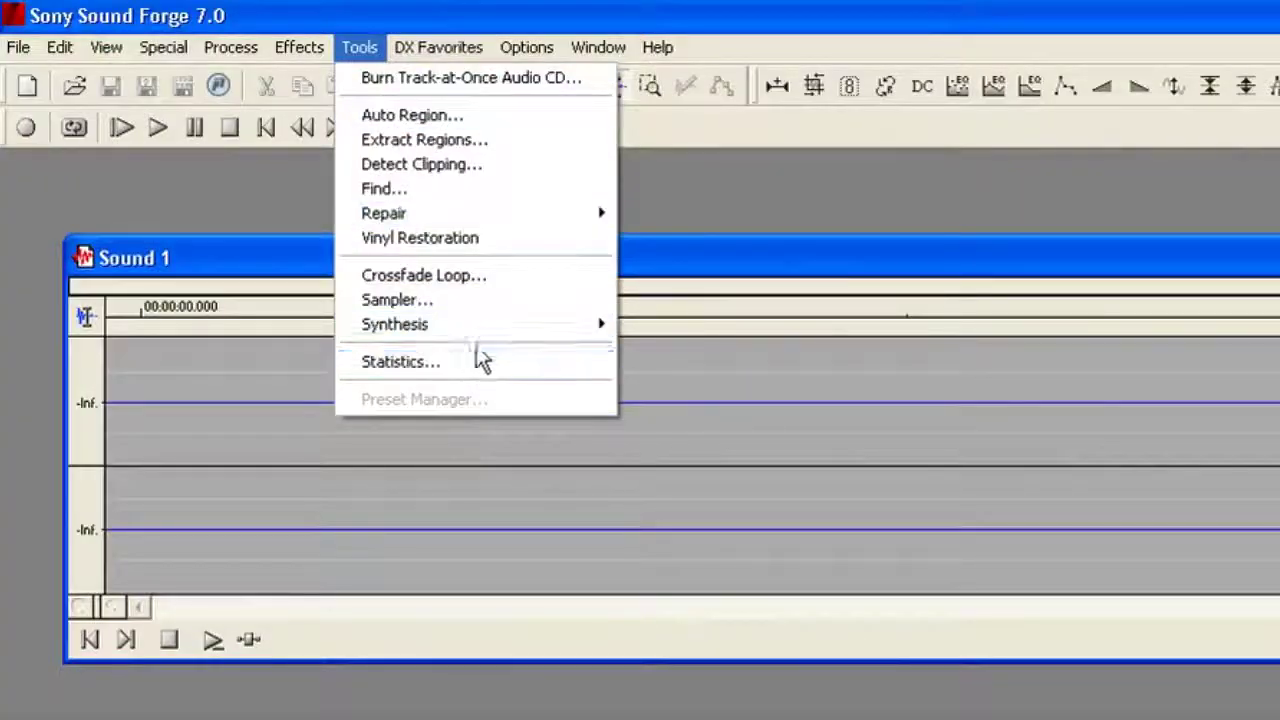
Step: Synthesize 20 seconds of brown noise into Sound 1 at about -33.8 dB amplitude
mouse_move(479, 324)
click(737, 378)
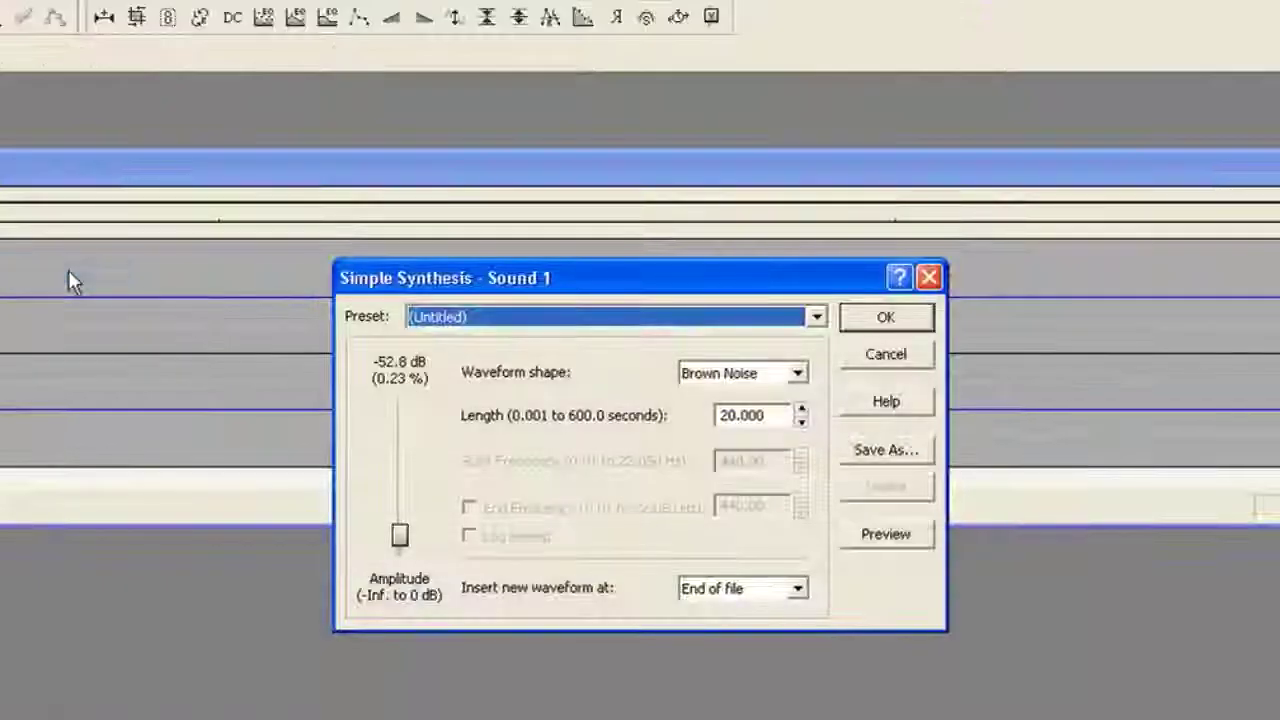
click(790, 317)
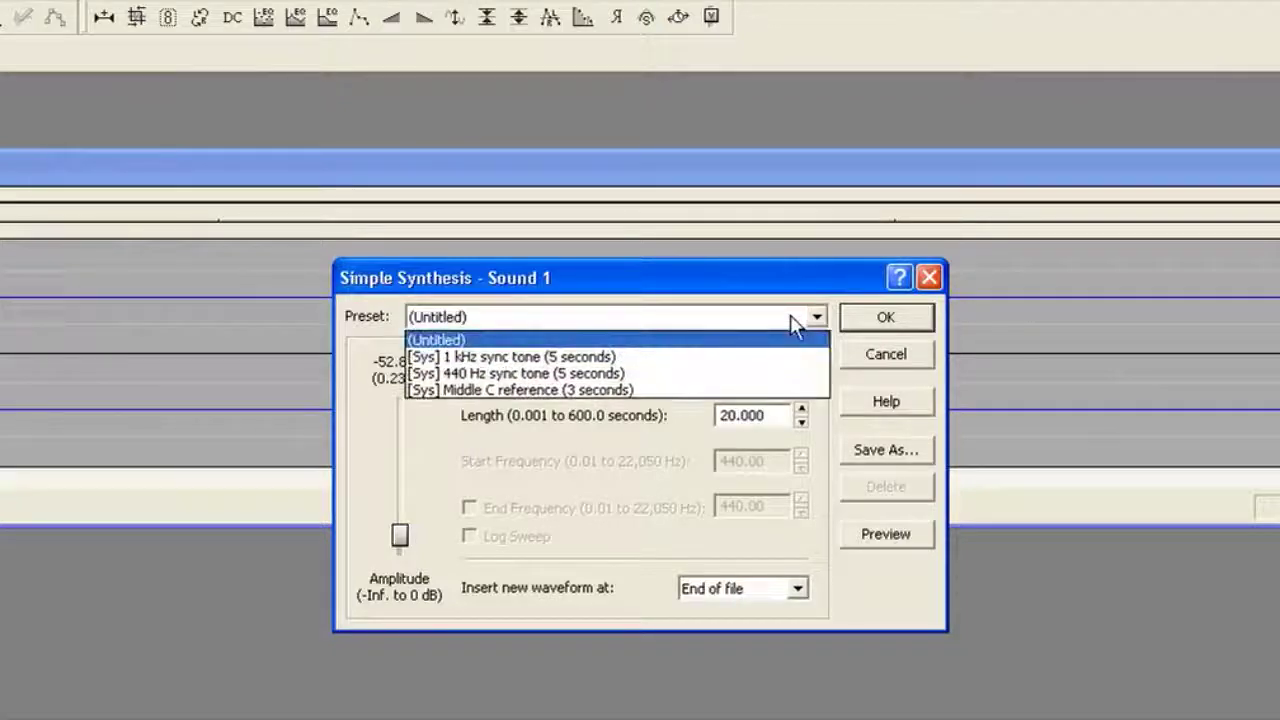
click(790, 317)
click(885, 534)
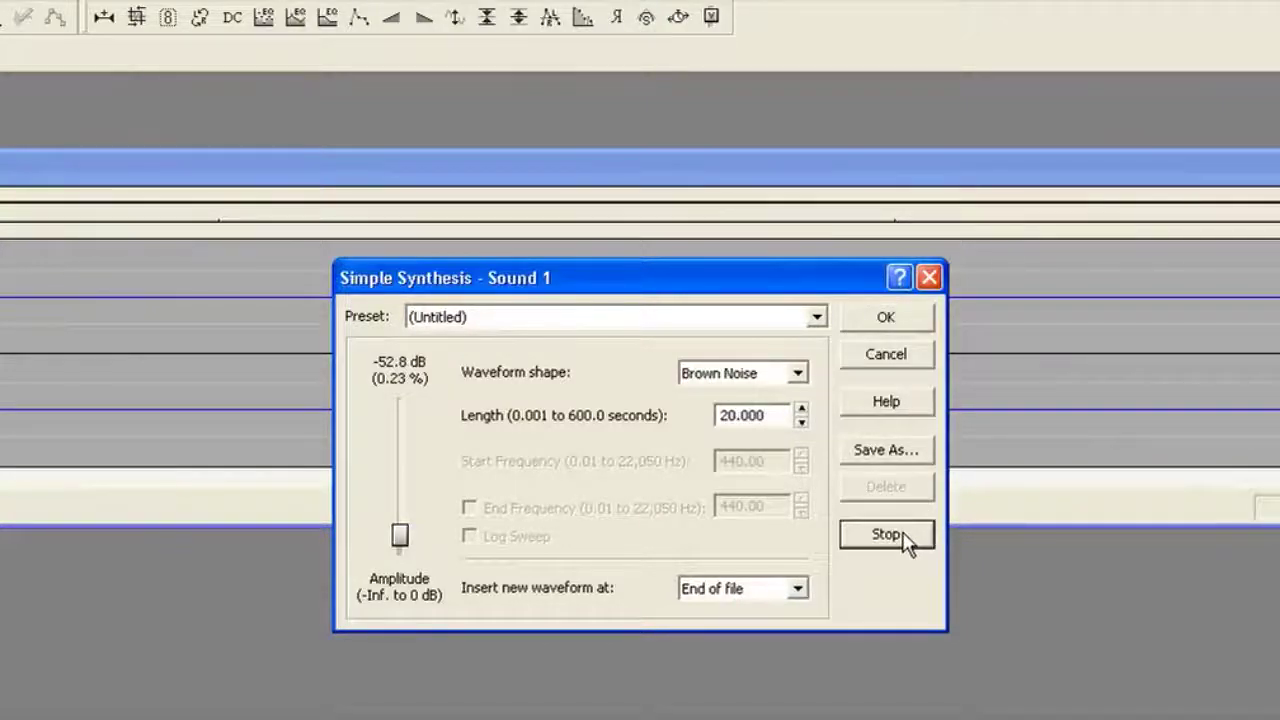
drag(400, 533, 418, 500)
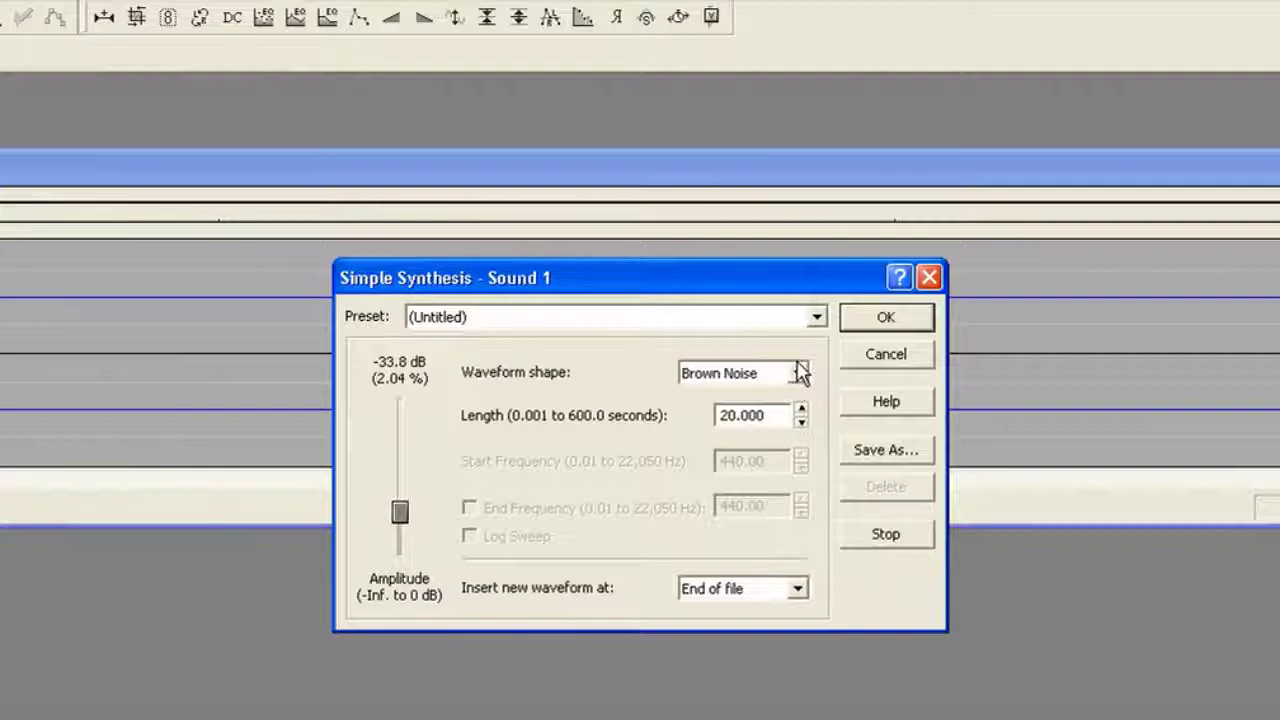
click(886, 318)
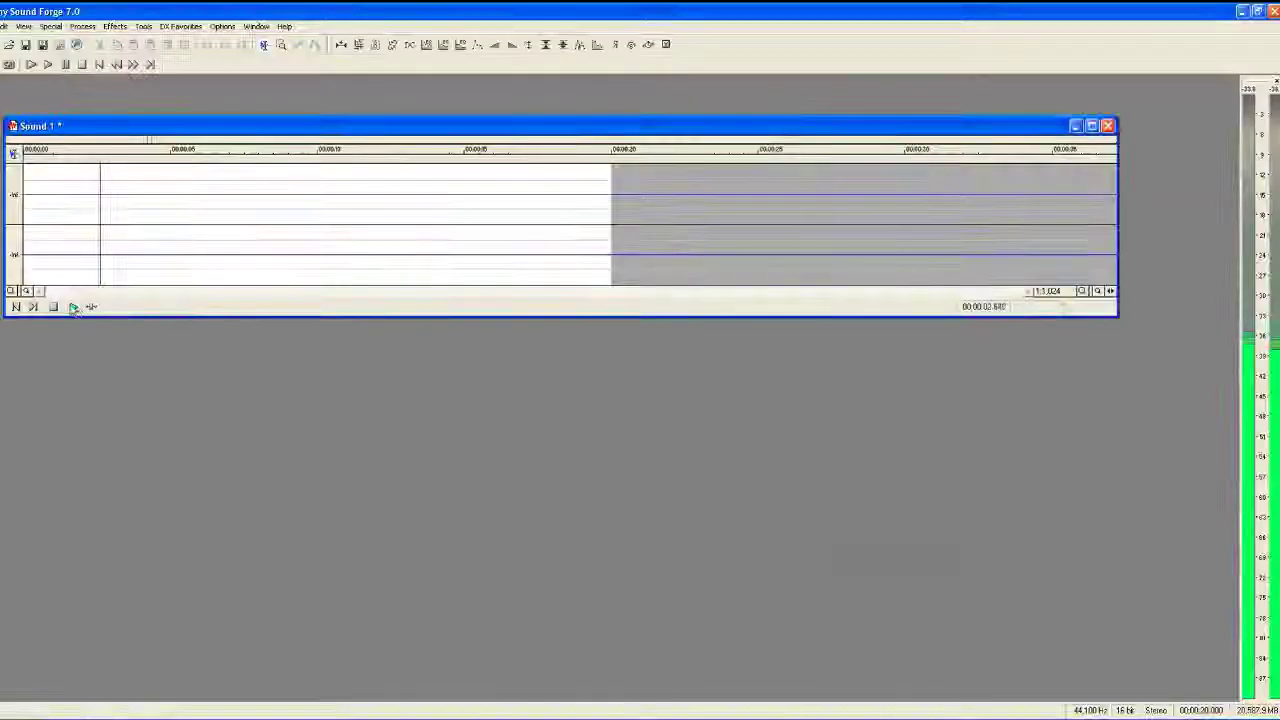
Step: Shift the brown noise up 43 semitones and play back the shortened result
click(73, 308)
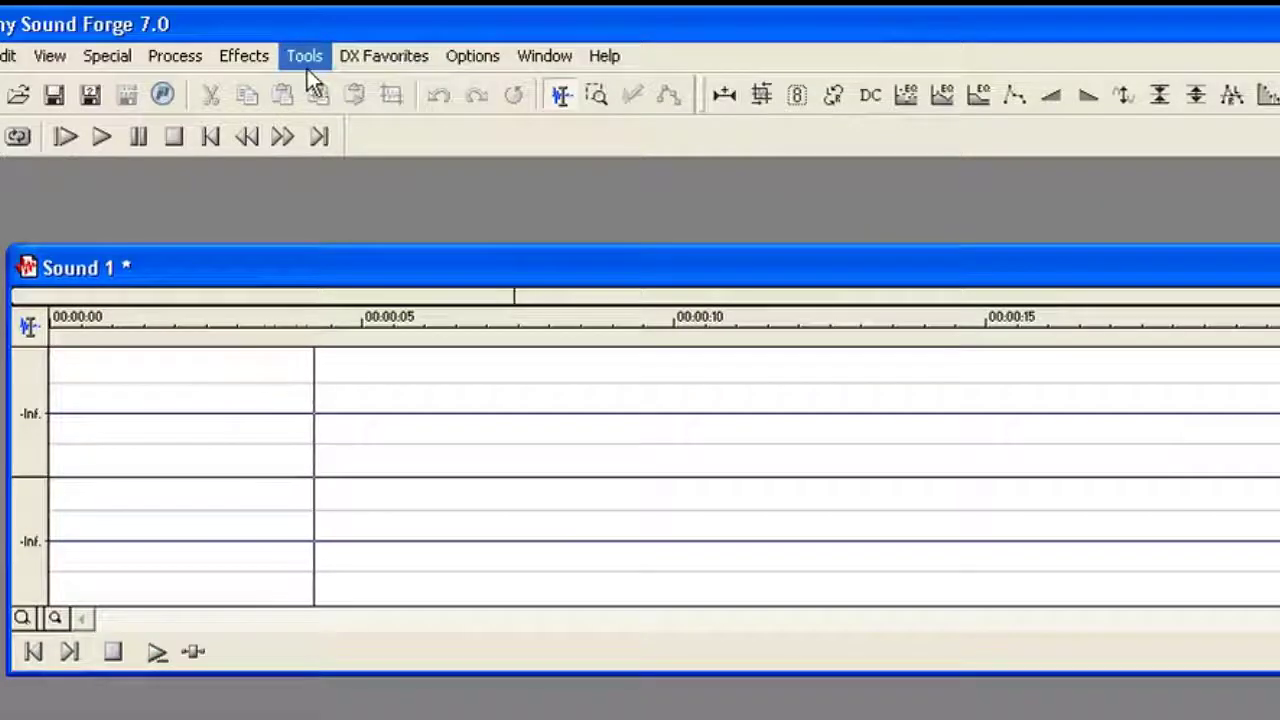
click(117, 26)
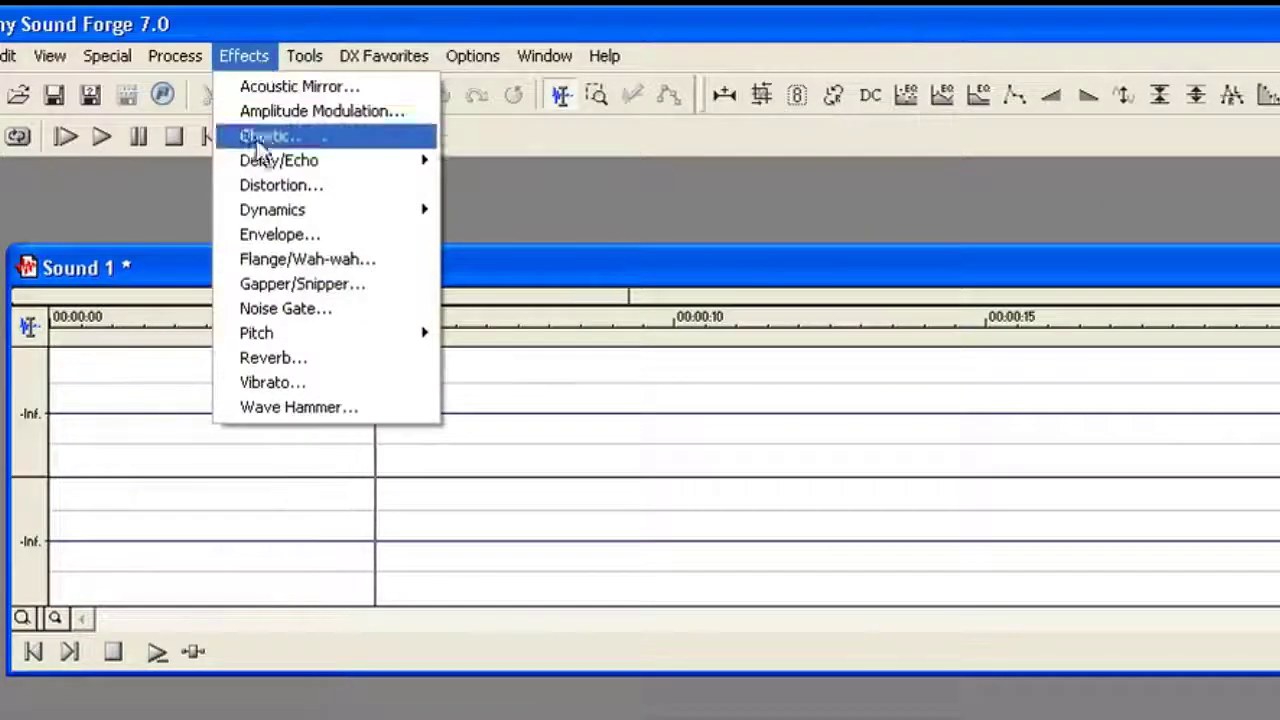
mouse_move(285, 337)
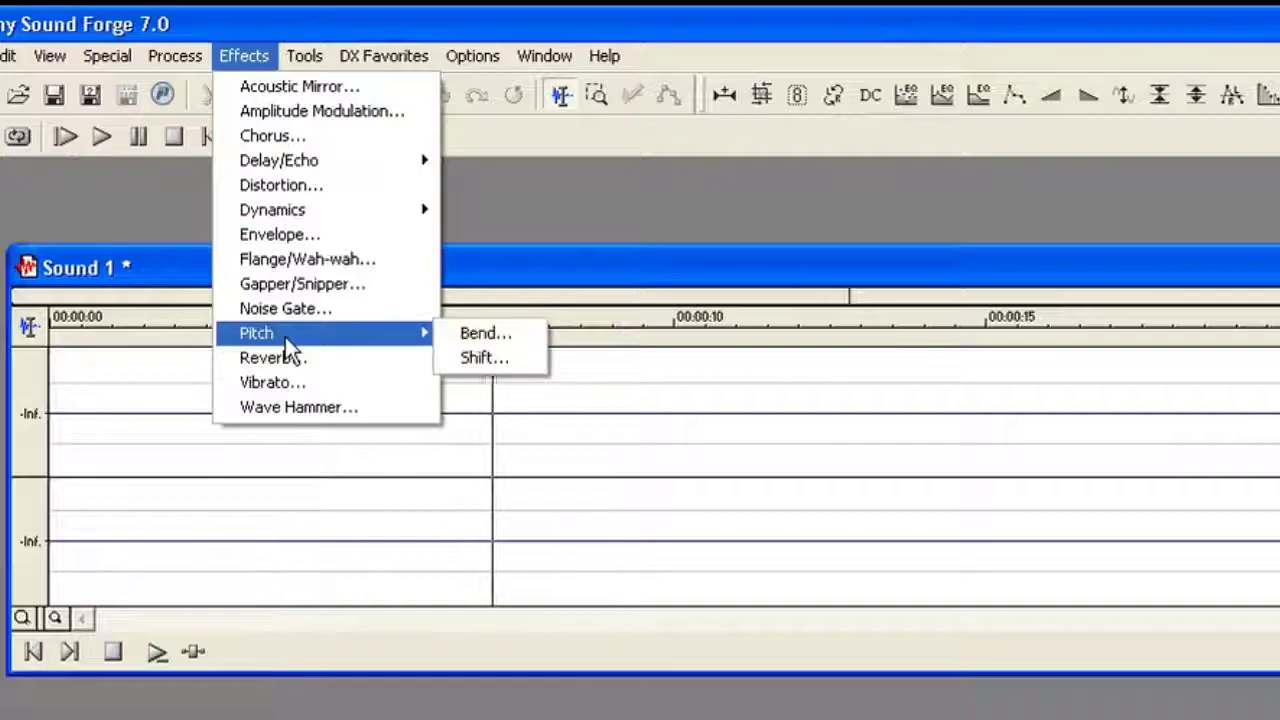
click(480, 362)
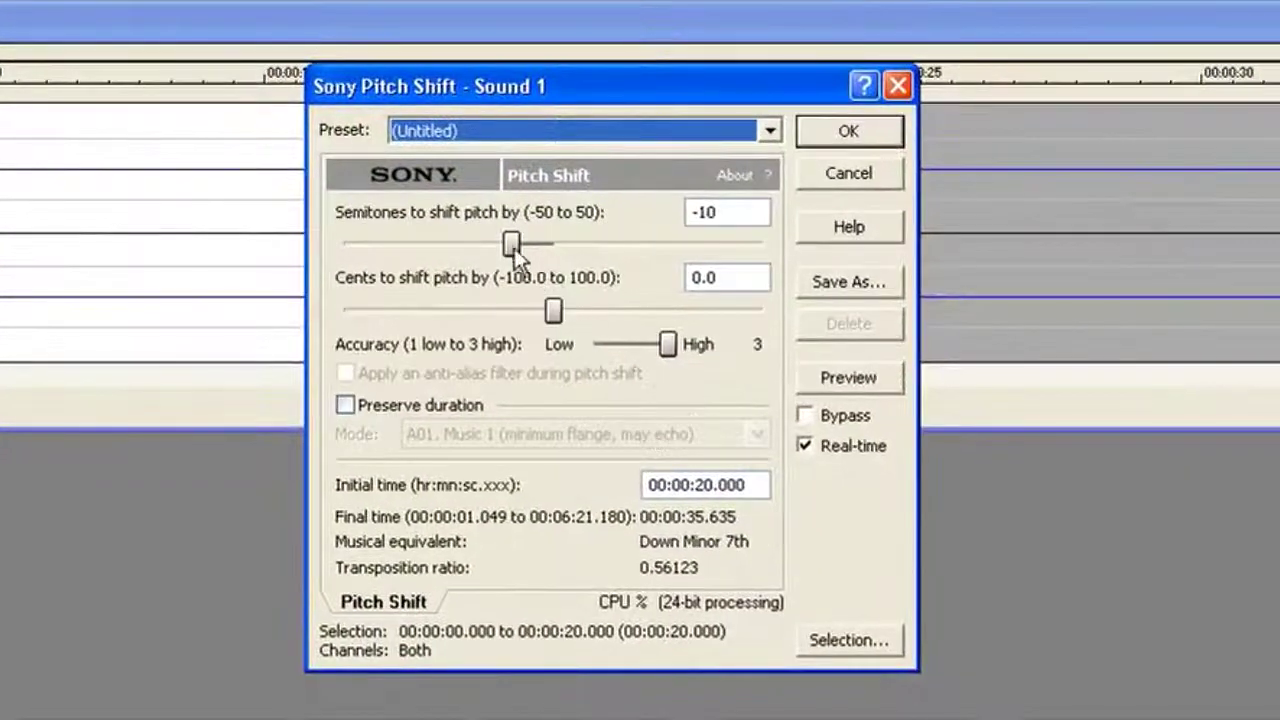
drag(512, 244, 733, 242)
click(825, 378)
click(849, 131)
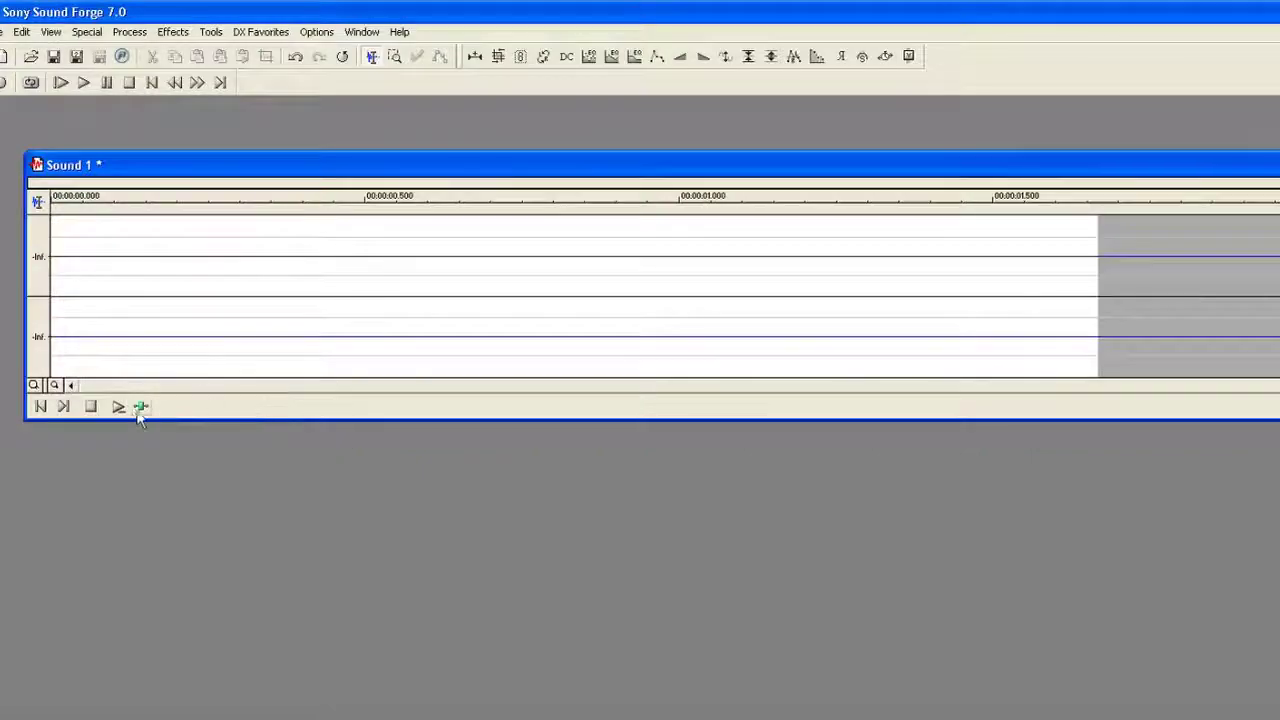
click(118, 407)
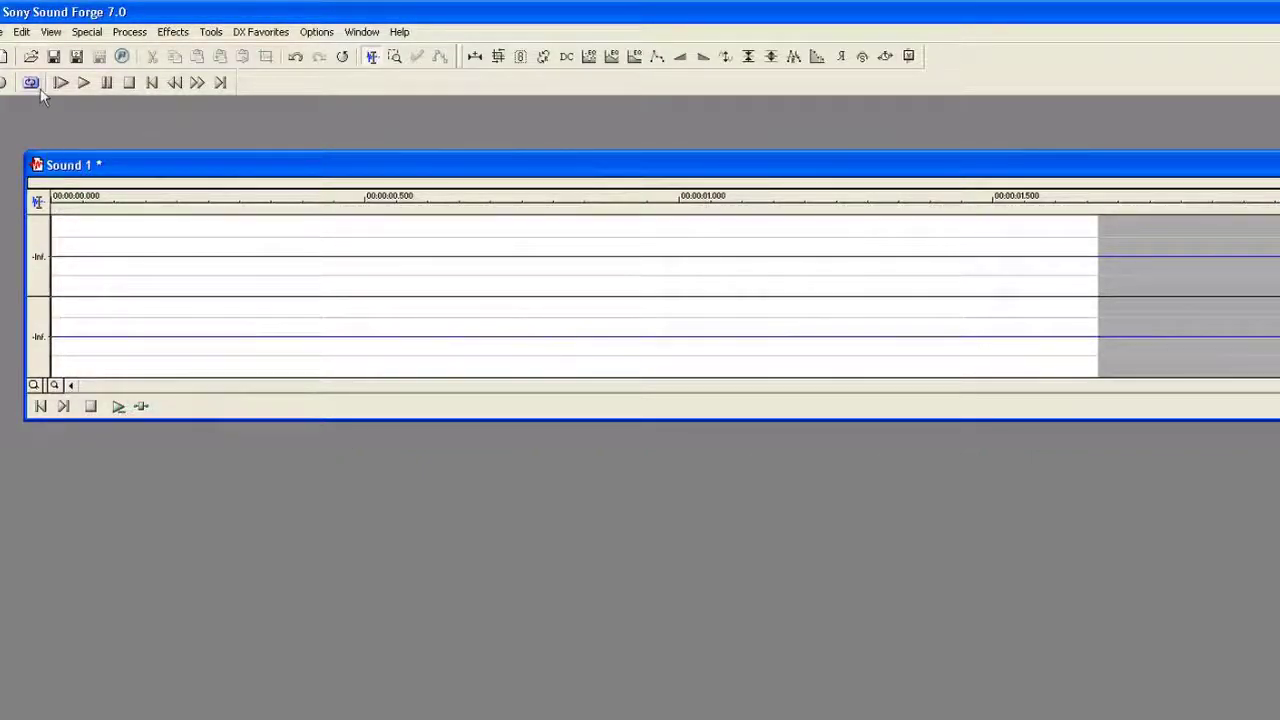
click(116, 406)
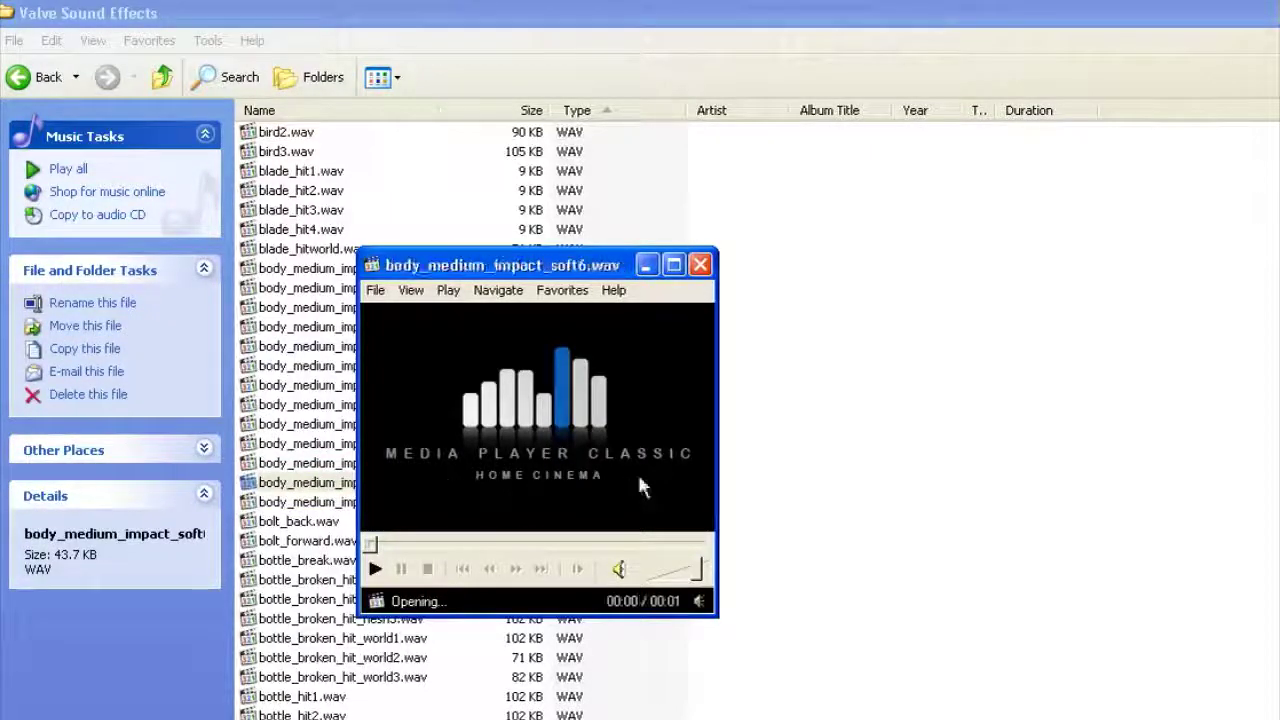
Step: Play bolt_back.wav and then bottle_break.wav from the Valve Sound Effects folder
double_click(333, 525)
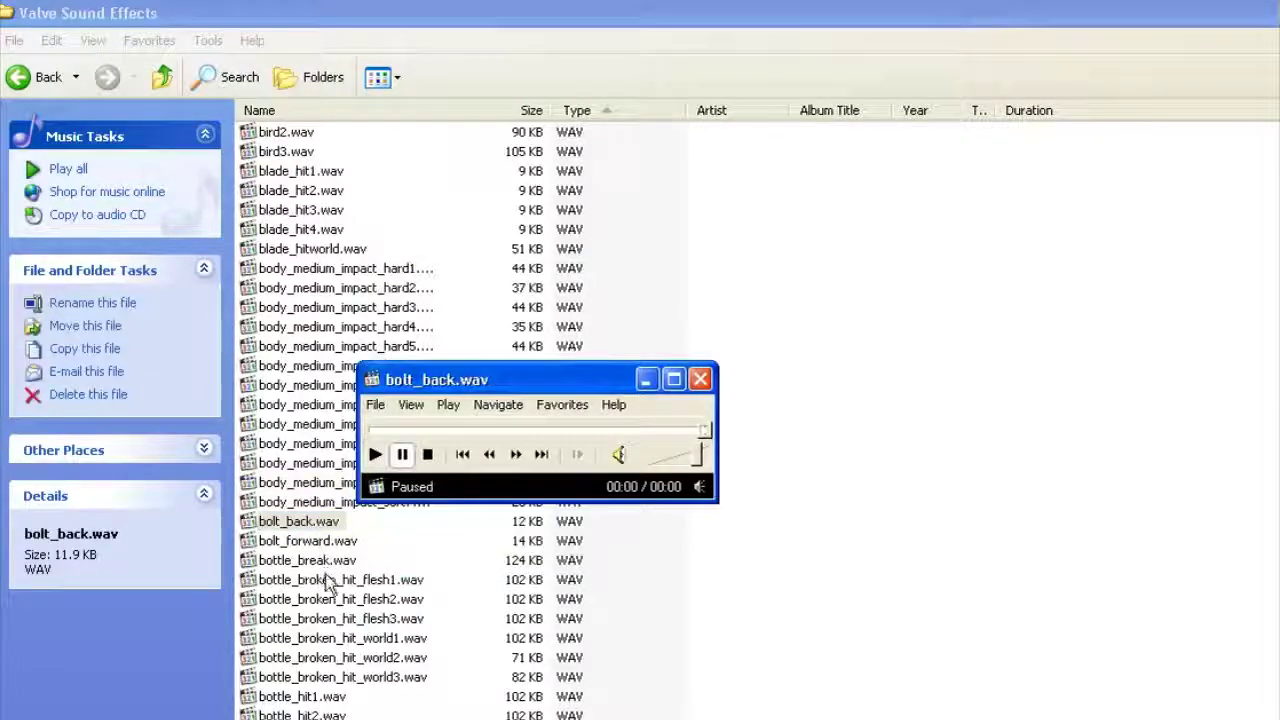
double_click(322, 563)
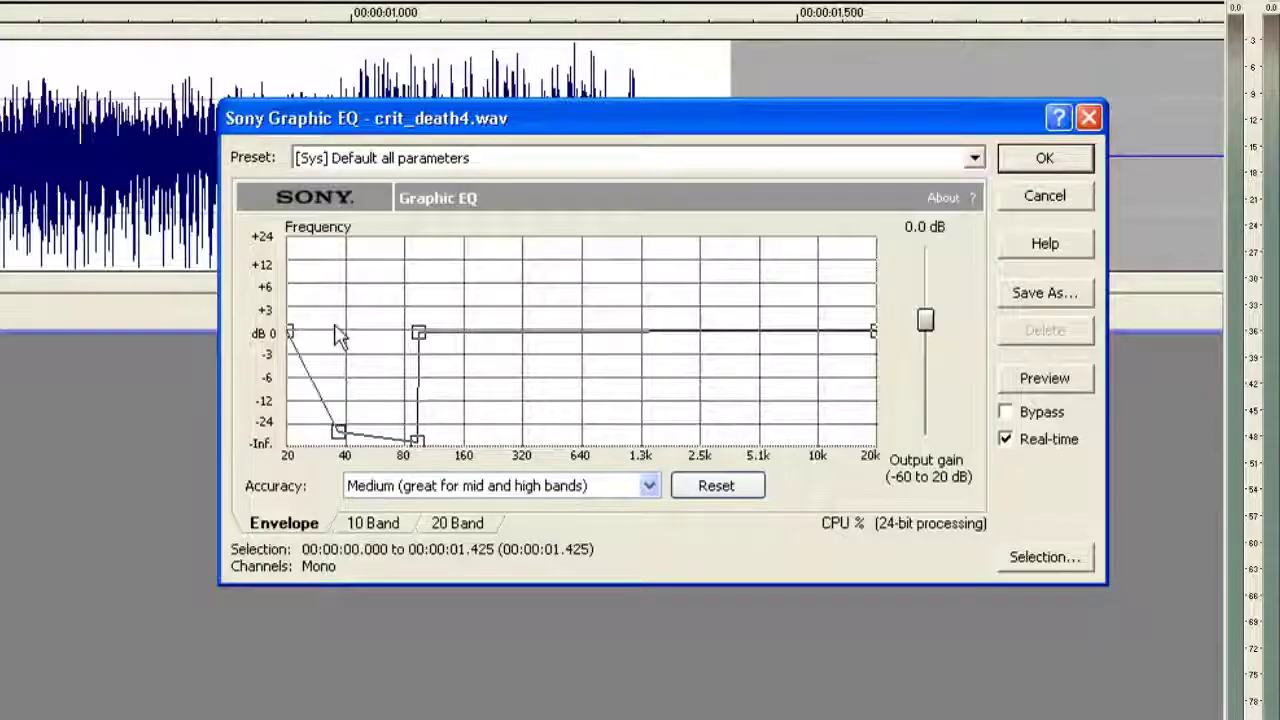
Step: Cut the low band of crit_death4.wav from about 49 Hz to 250 Hz and preview it
drag(292, 334, 289, 396)
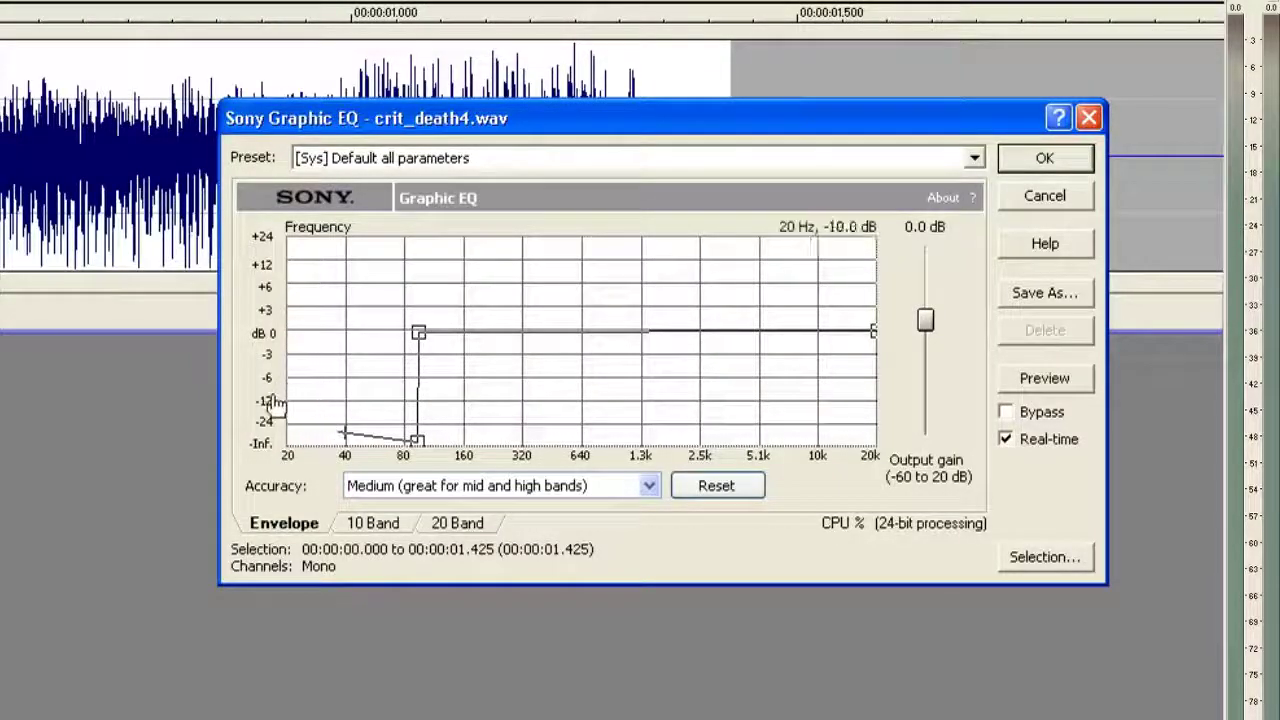
click(1044, 378)
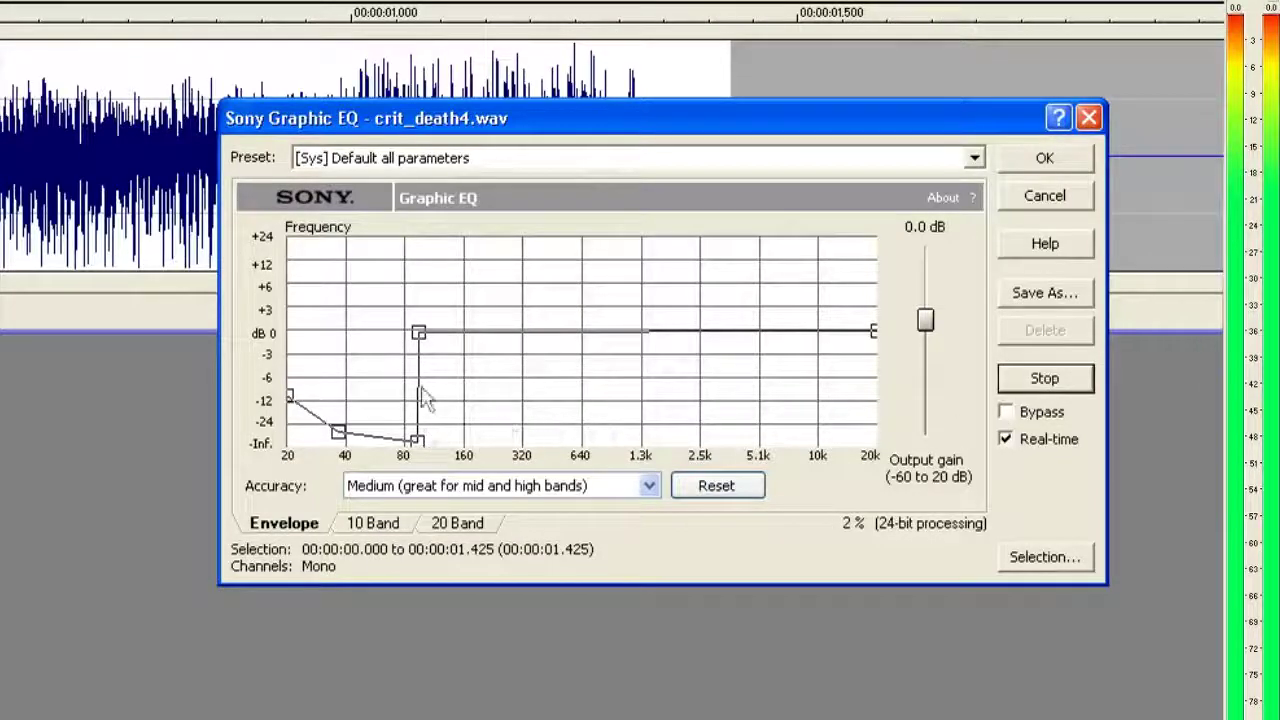
drag(418, 332, 509, 337)
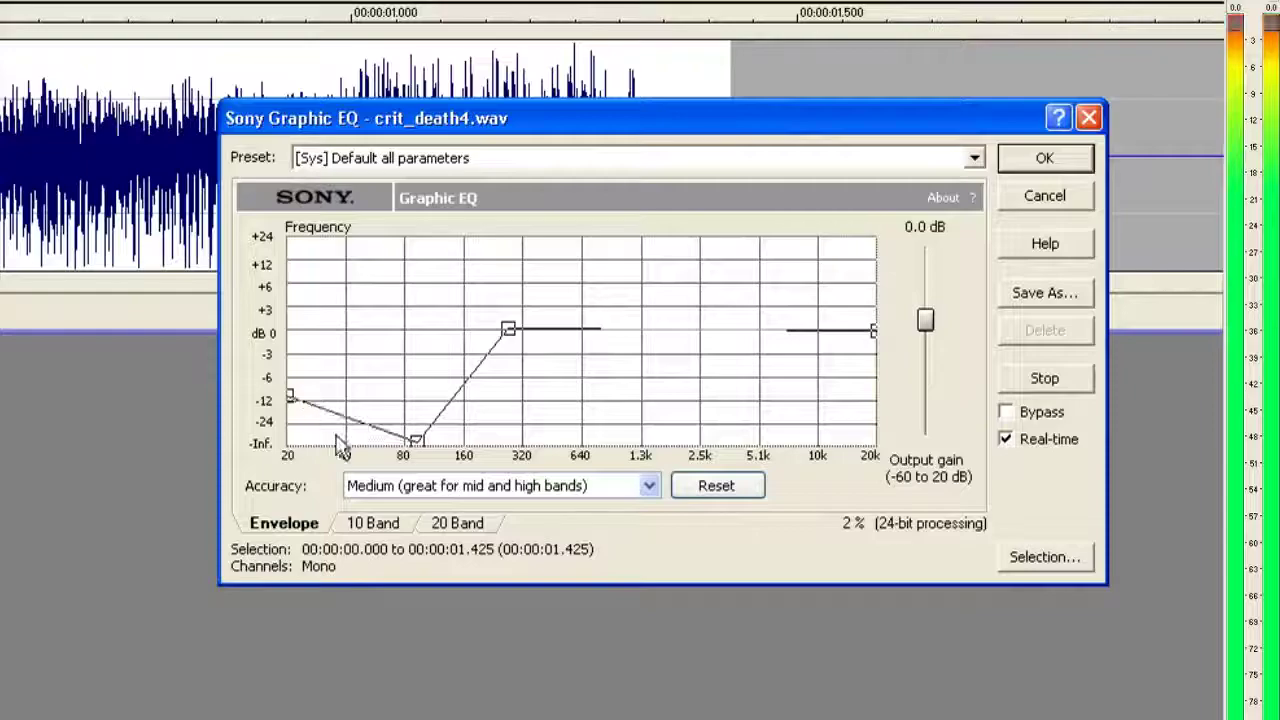
drag(340, 445, 535, 468)
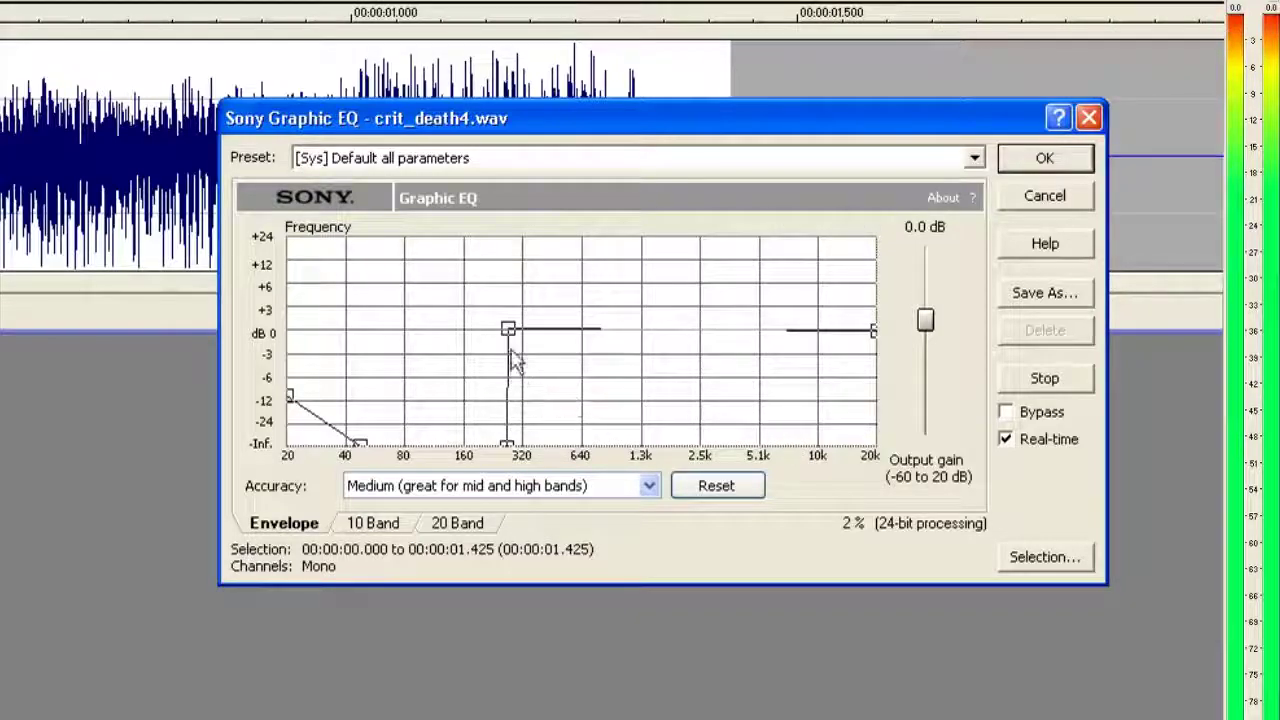
click(590, 160)
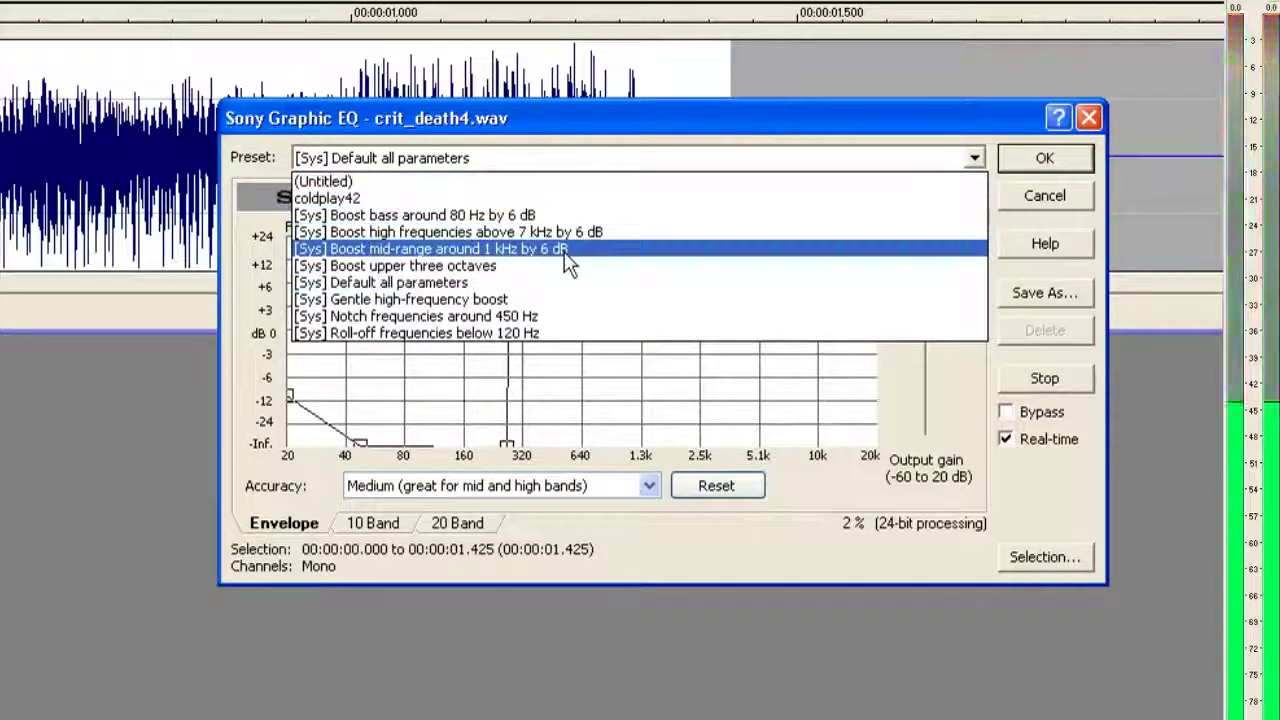
Step: Reset the EQ curve to flat and add points near 1.1 kHz and 4.2 kHz
click(563, 283)
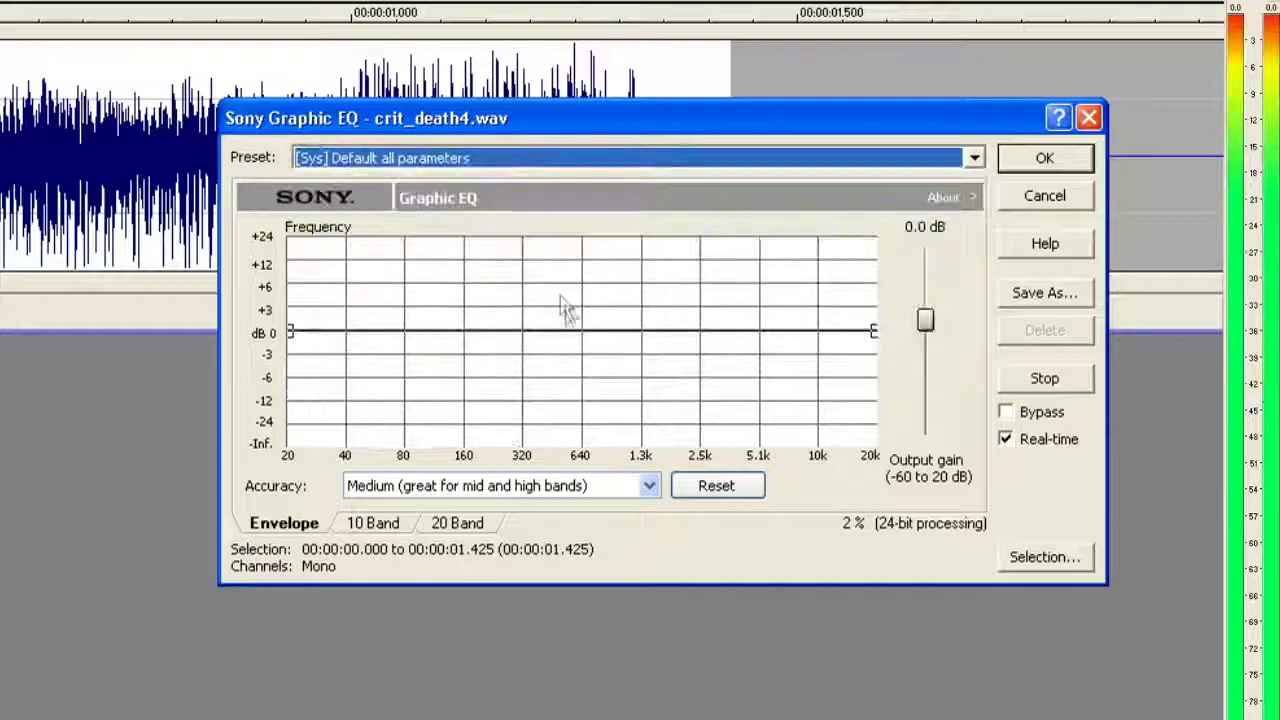
click(624, 331)
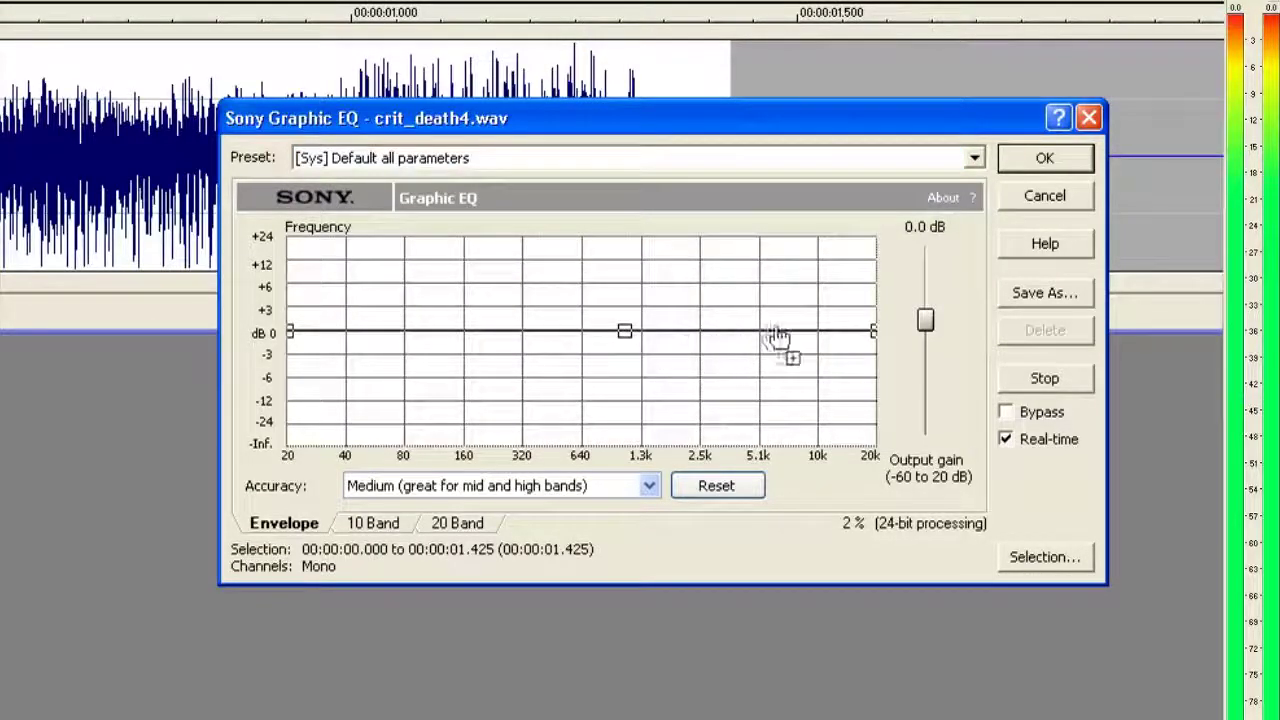
click(735, 331)
mouse_move(733, 340)
mouse_down()
mouse_move(763, 343)
mouse_move(742, 340)
mouse_up()
Step: Carve a -30 dB notch near 1.8 kHz spanning 1.4–3.9 kHz, plus a slight 12.6 kHz boost
drag(640, 335, 713, 436)
drag(688, 428, 662, 436)
drag(627, 338, 652, 336)
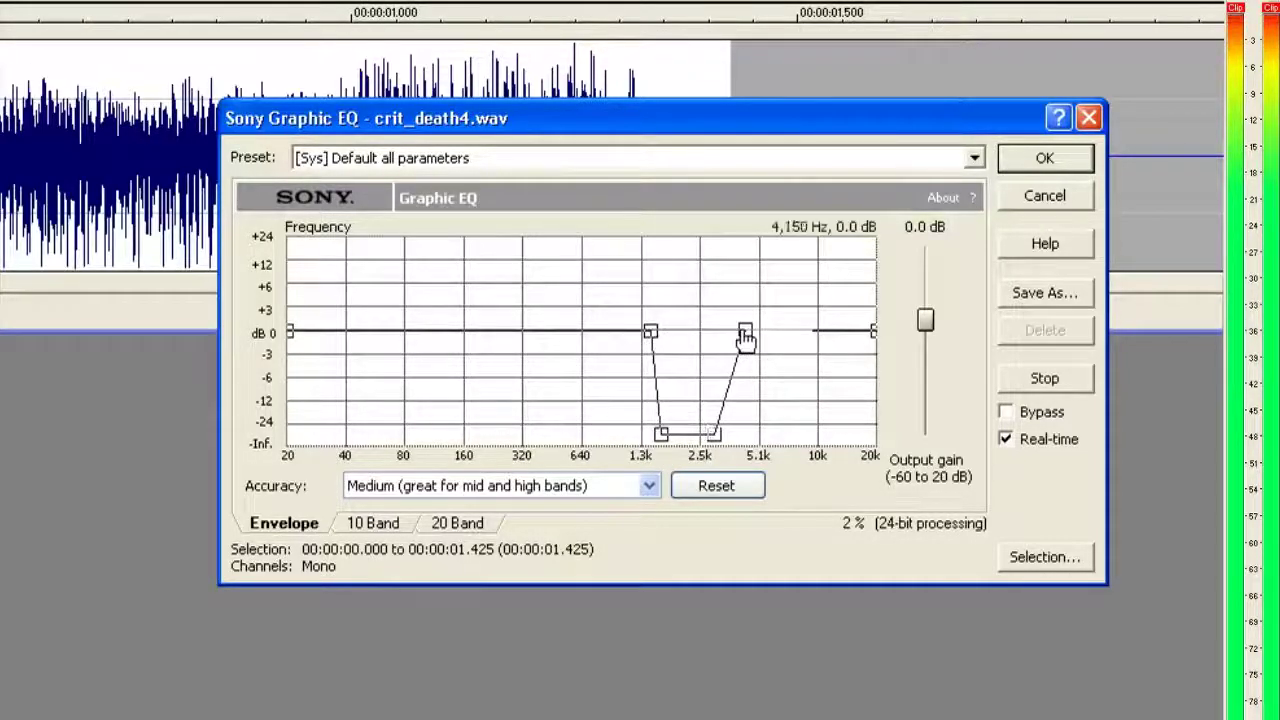
drag(745, 335, 724, 333)
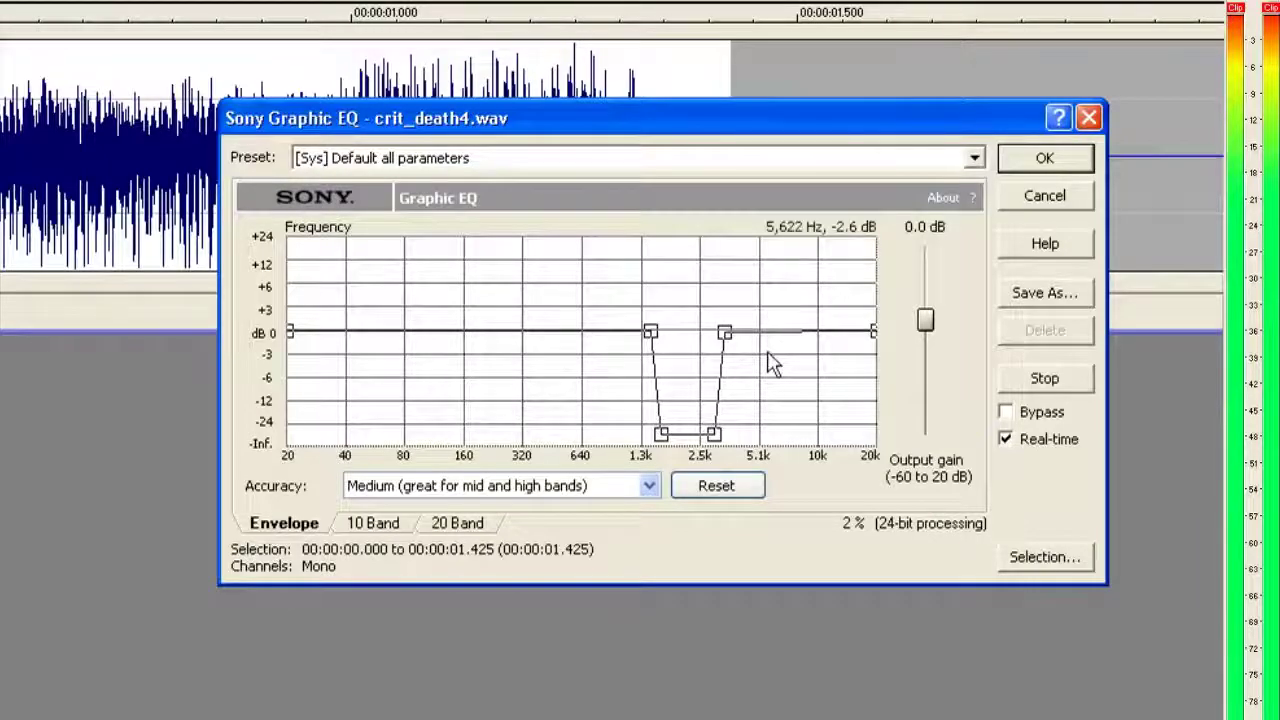
drag(838, 332, 832, 306)
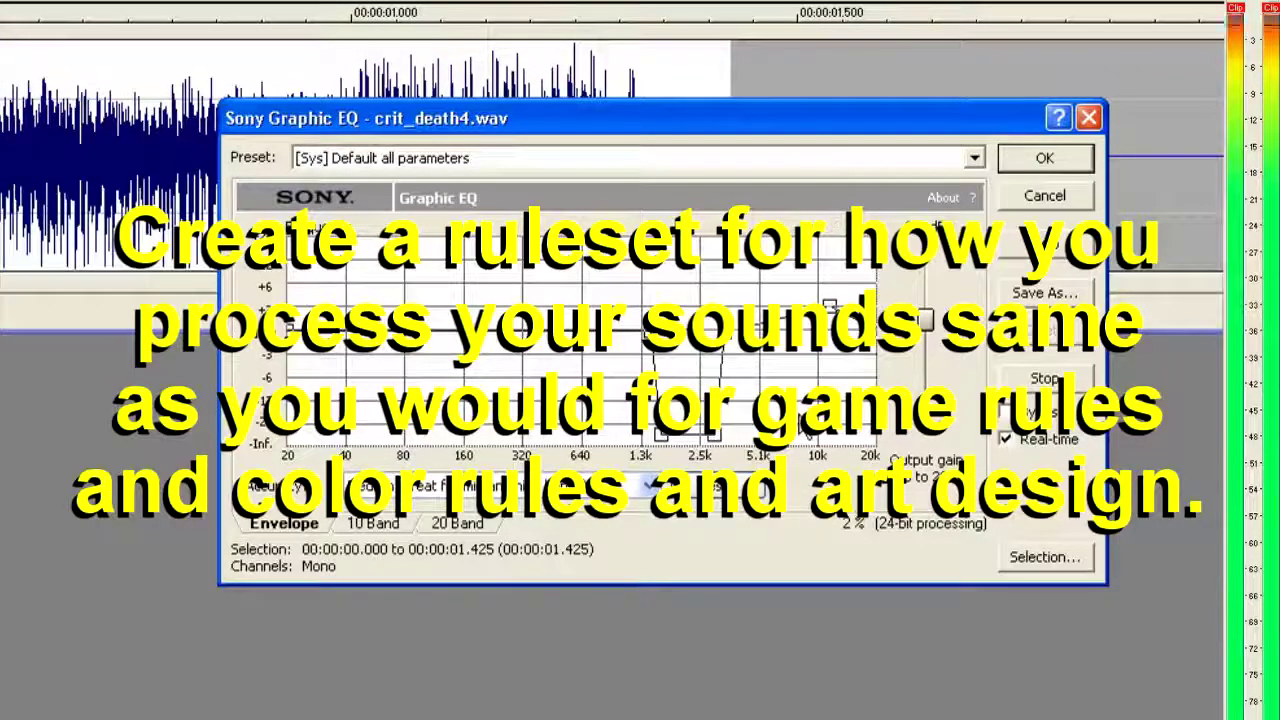
Step: Add a -8 dB dip near 200 Hz and lower the 20 Hz end to -6 dB
click(490, 335)
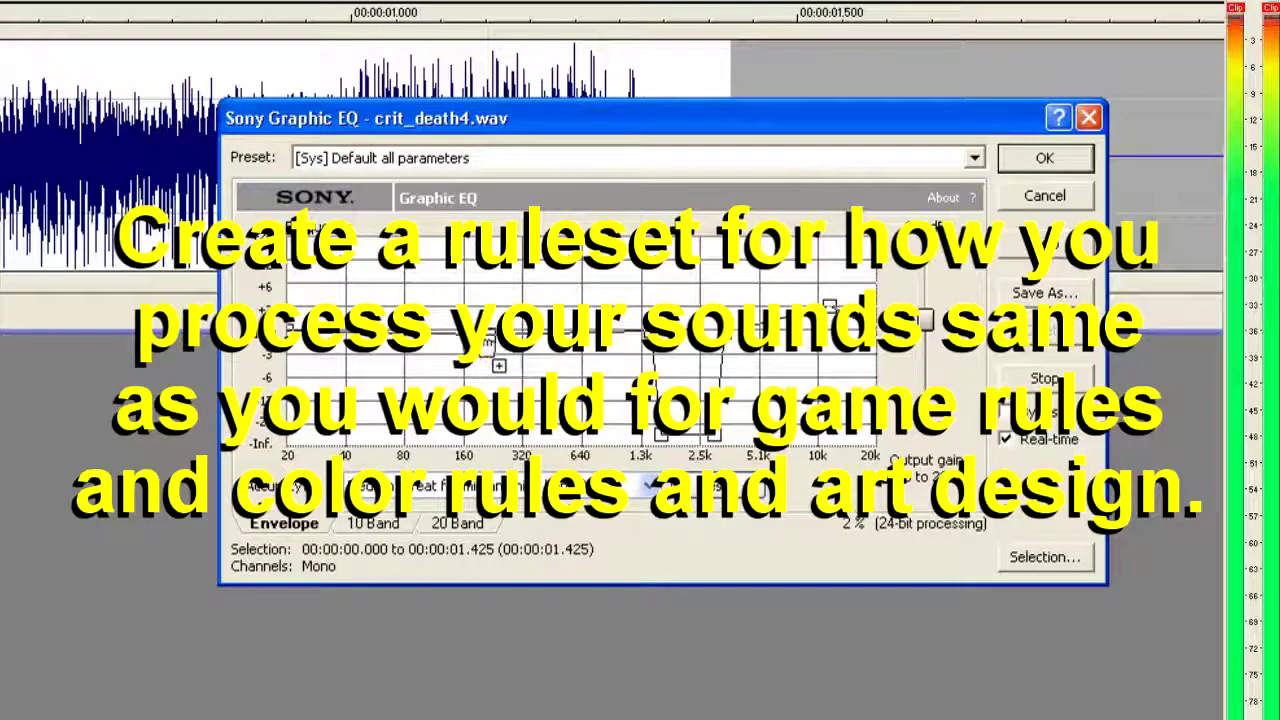
drag(468, 366, 462, 394)
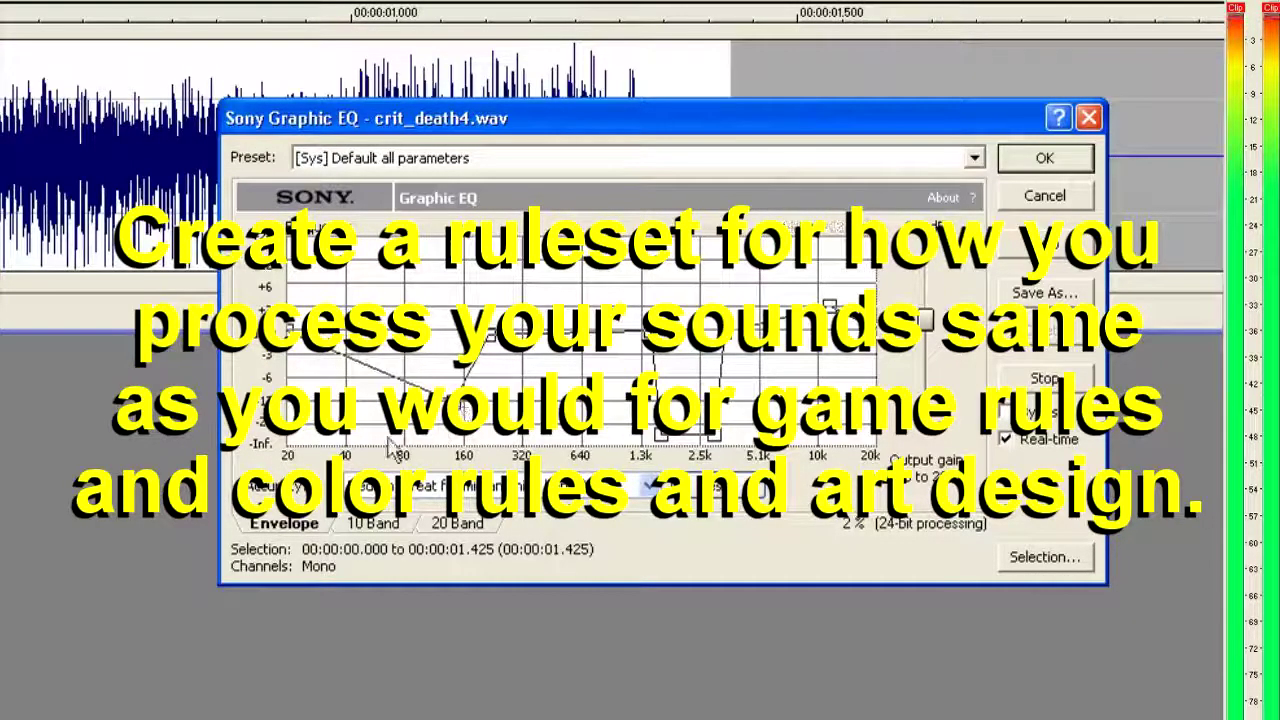
drag(288, 333, 288, 410)
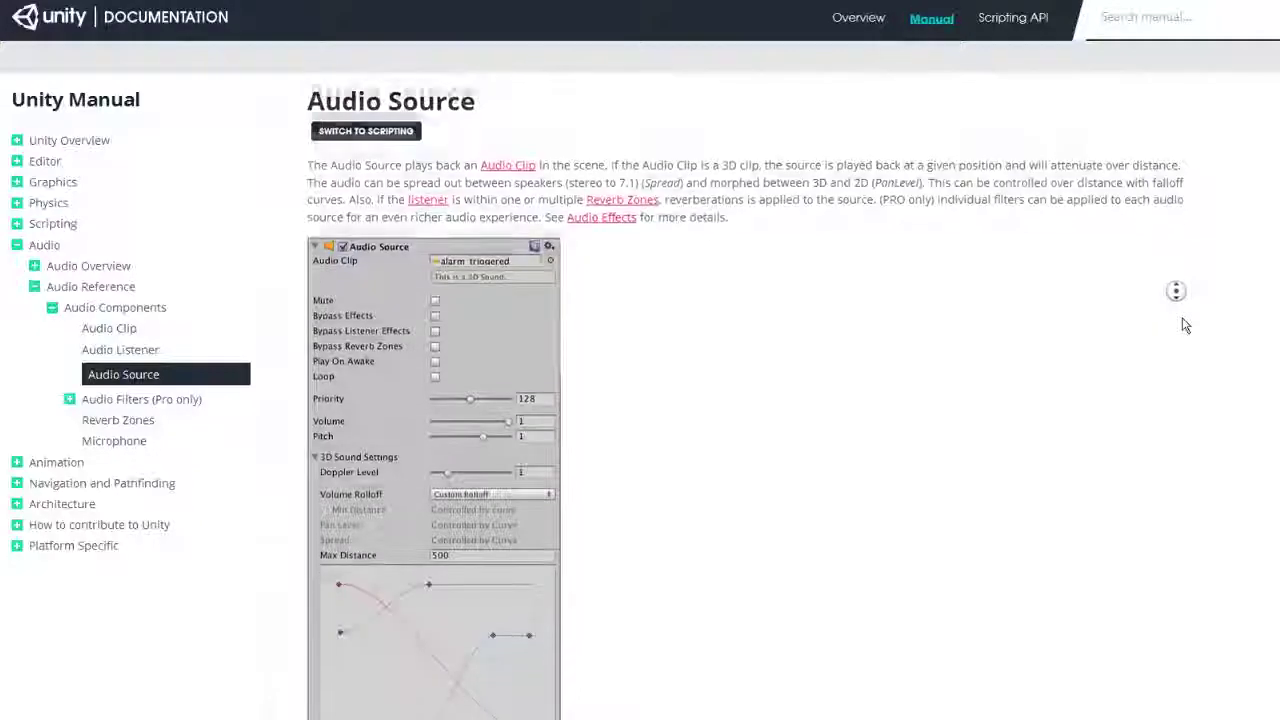
scroll(1181, 323, down, 2)
scroll(1183, 325, down, 1)
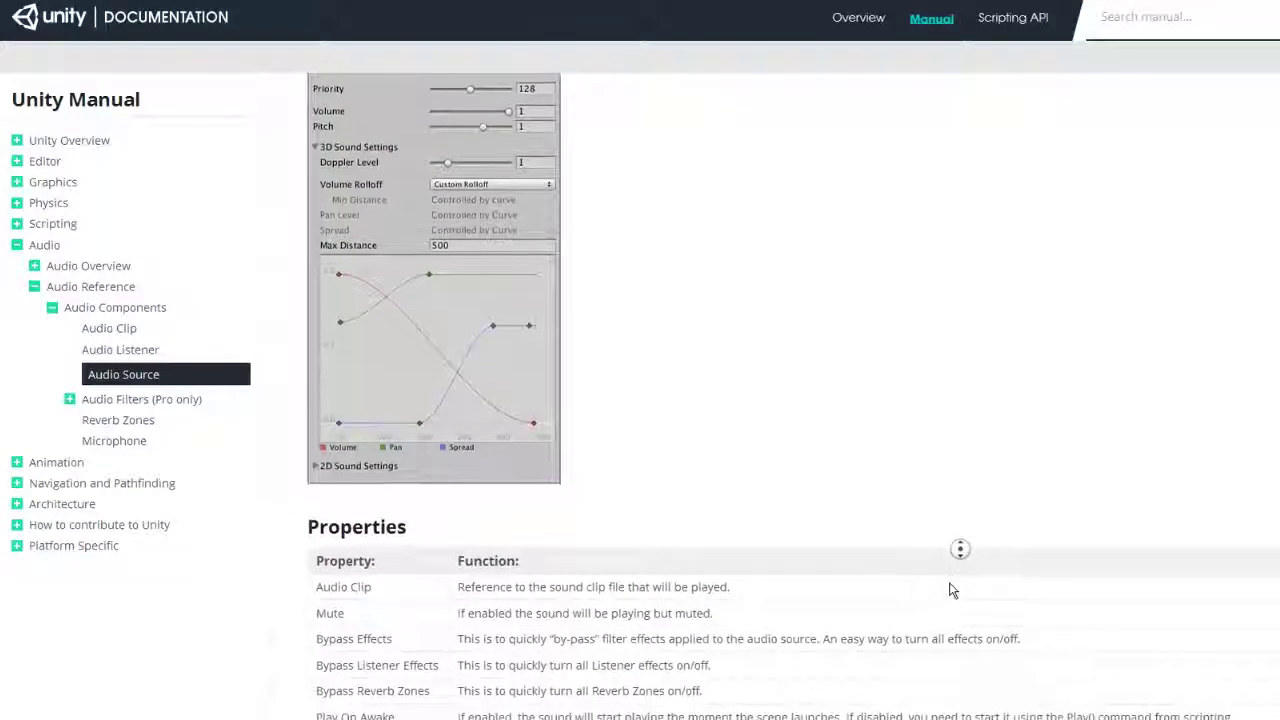
Step: Scroll through the Audio Source page's 3D Sound Settings and rolloff property descriptions
middle_click(952, 597)
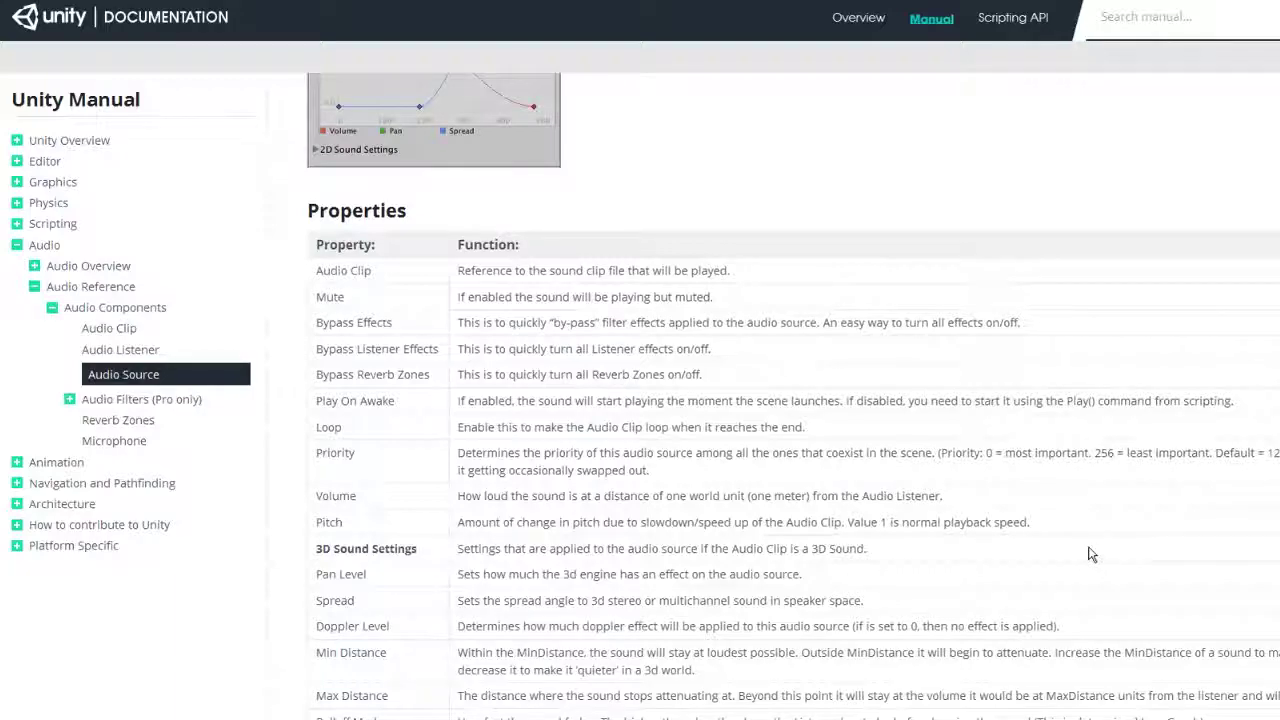
middle_click(1088, 589)
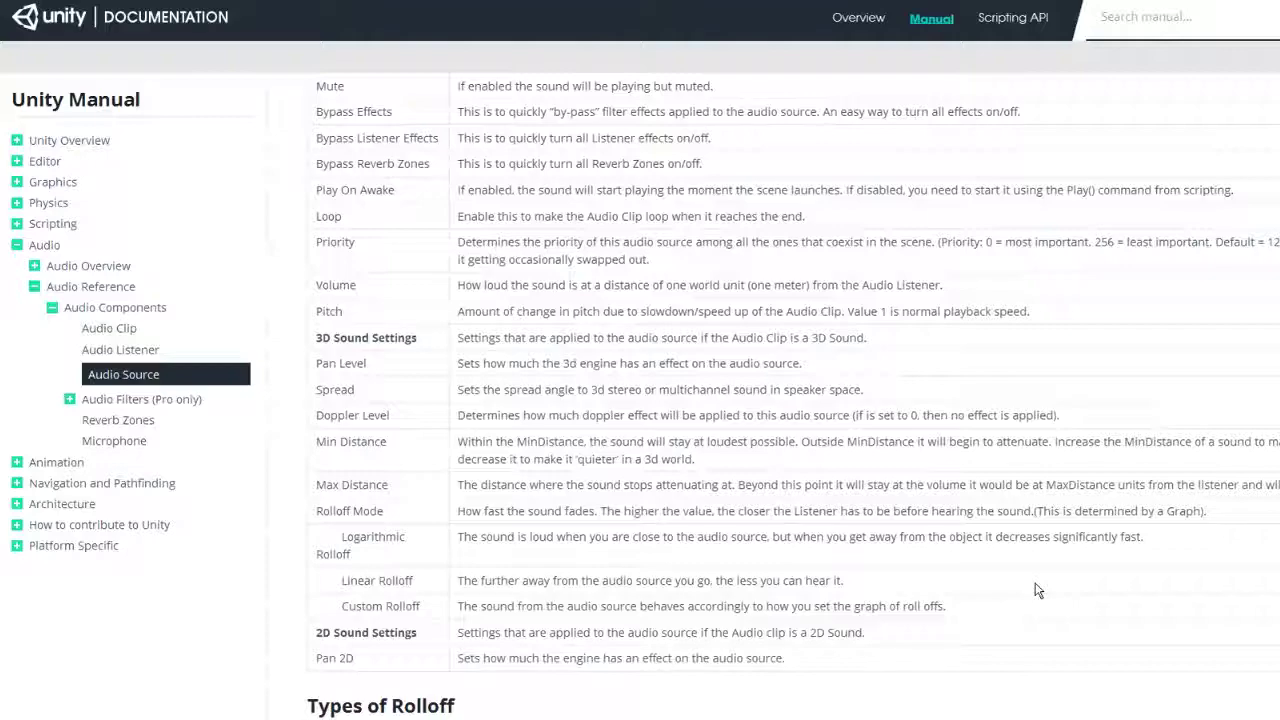
scroll(1037, 590, down, 3)
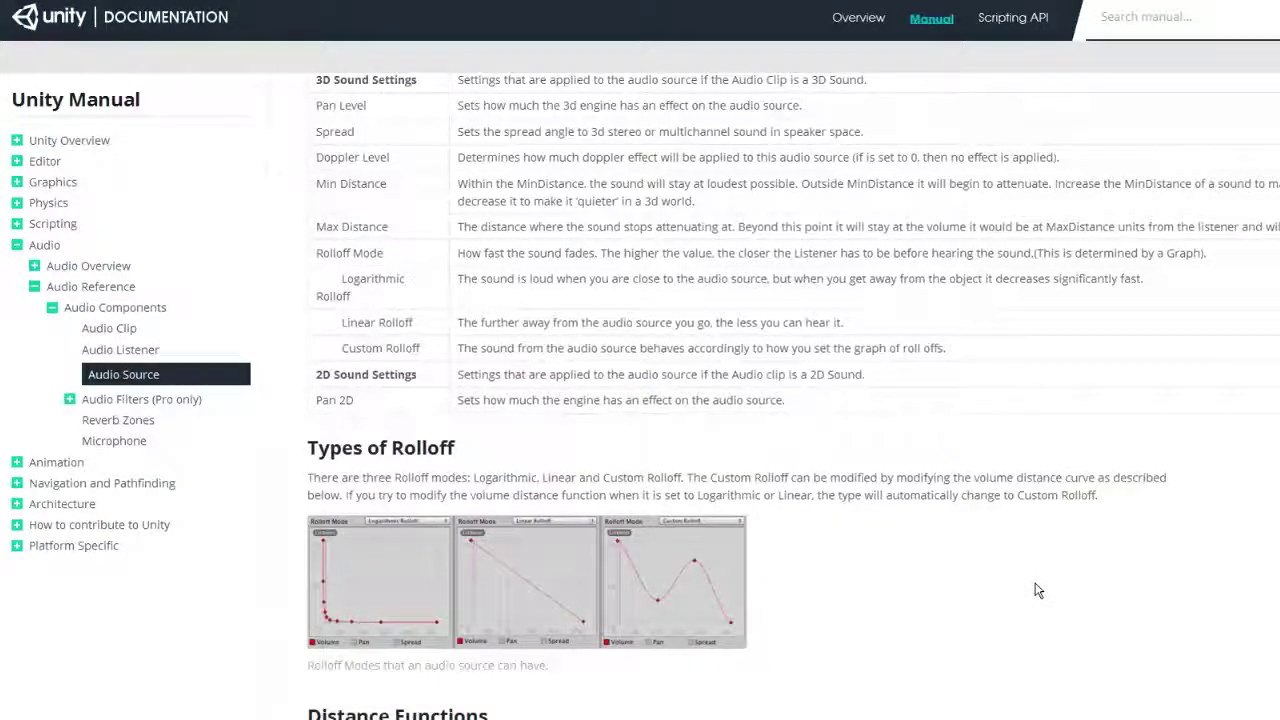
scroll(1037, 590, down, 3)
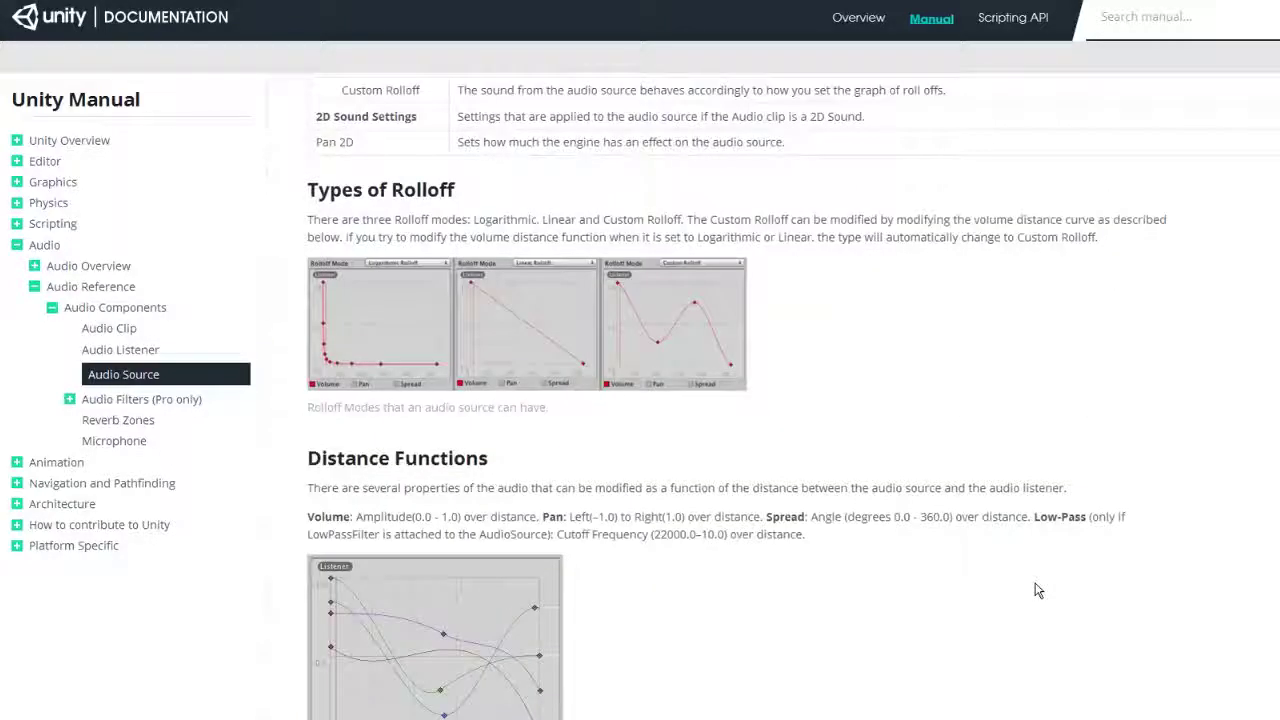
scroll(1037, 590, down, 3)
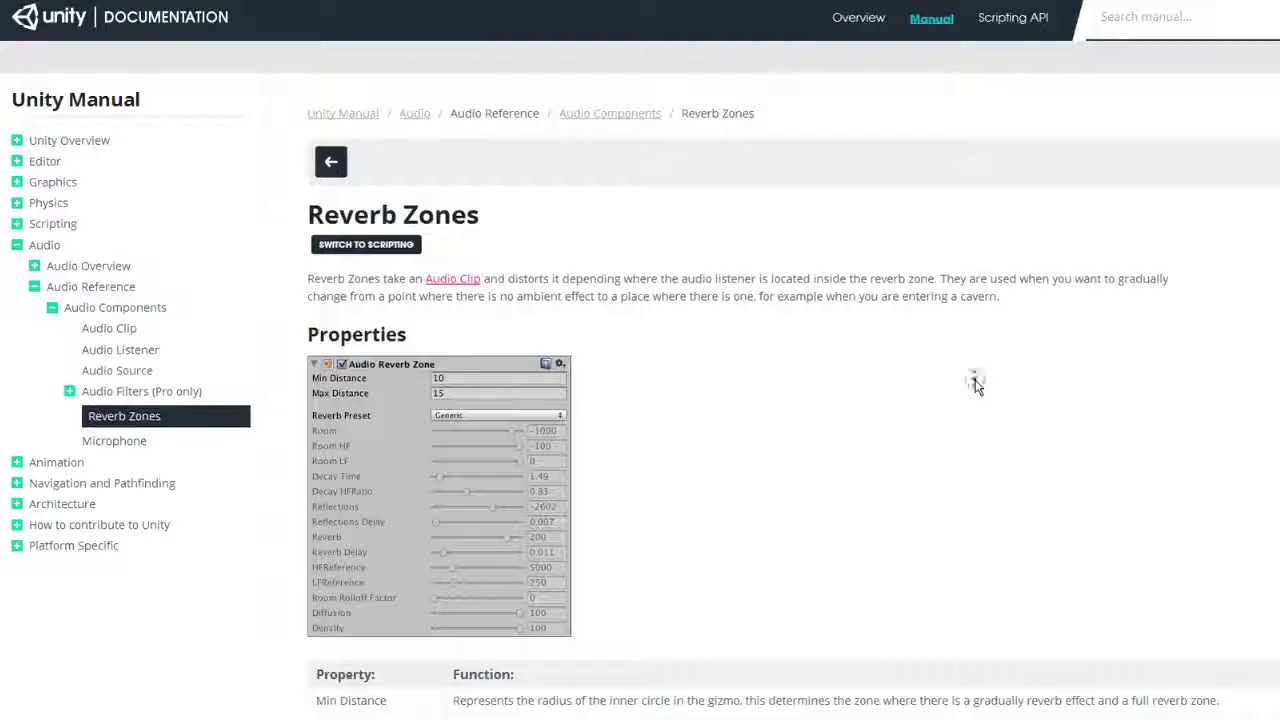
scroll(978, 392, down, 2)
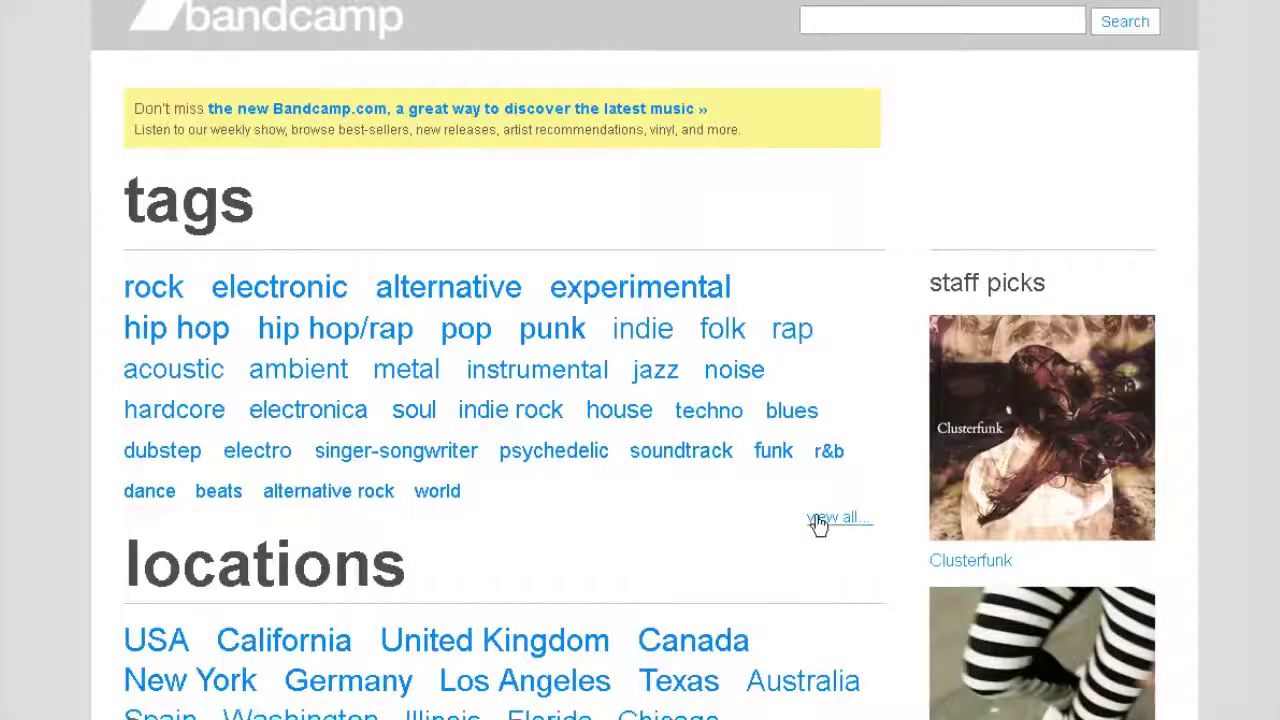
Step: Expand Bandcamp's full tag list and browse down through it
click(818, 521)
middle_click(874, 394)
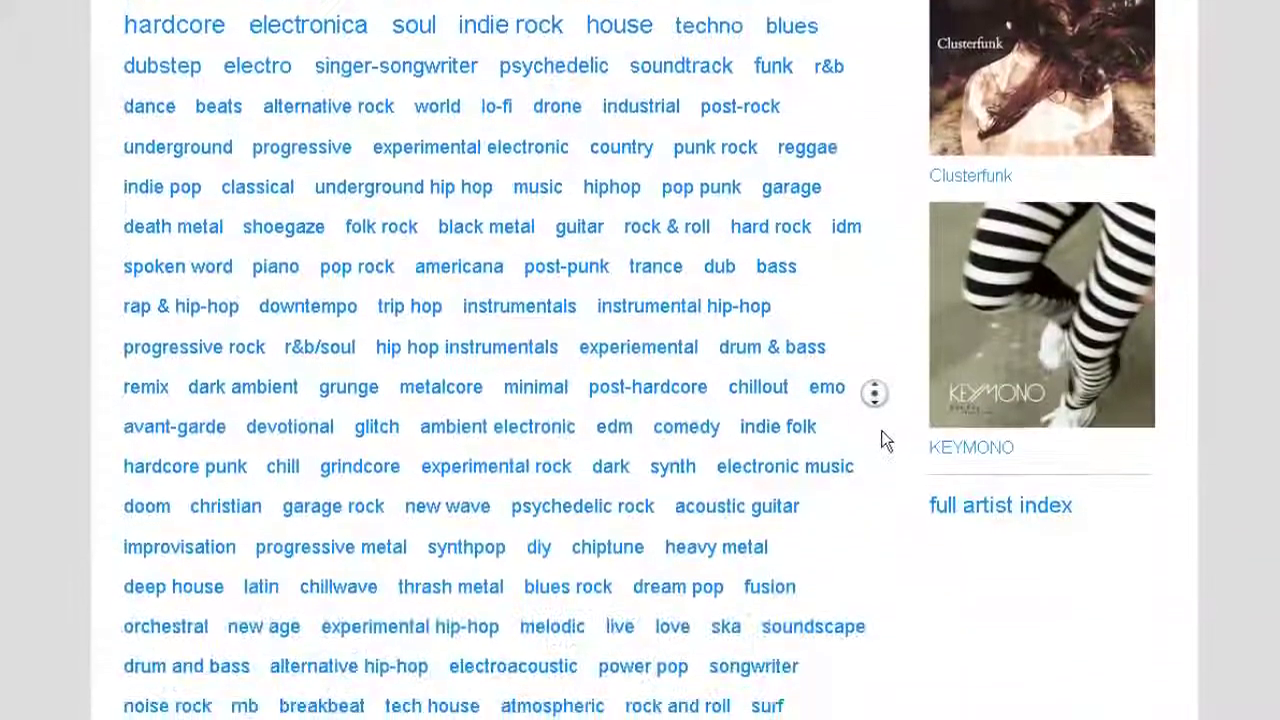
middle_click(885, 440)
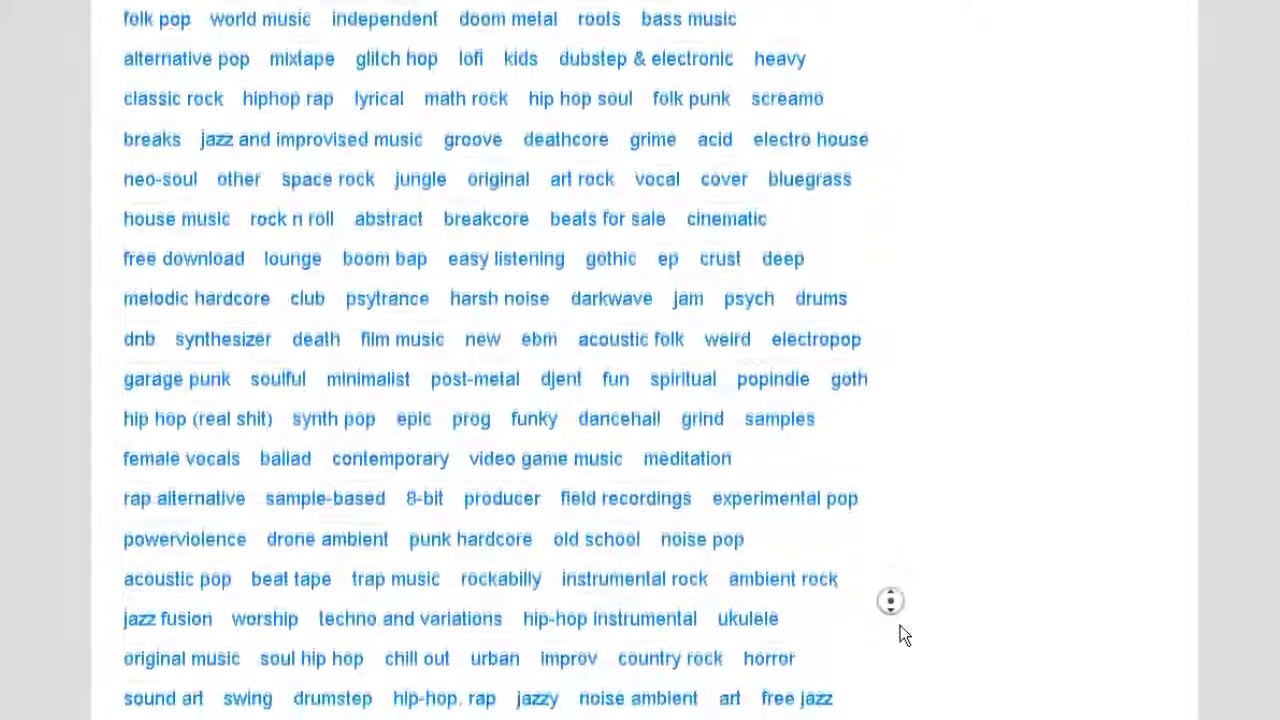
click(900, 627)
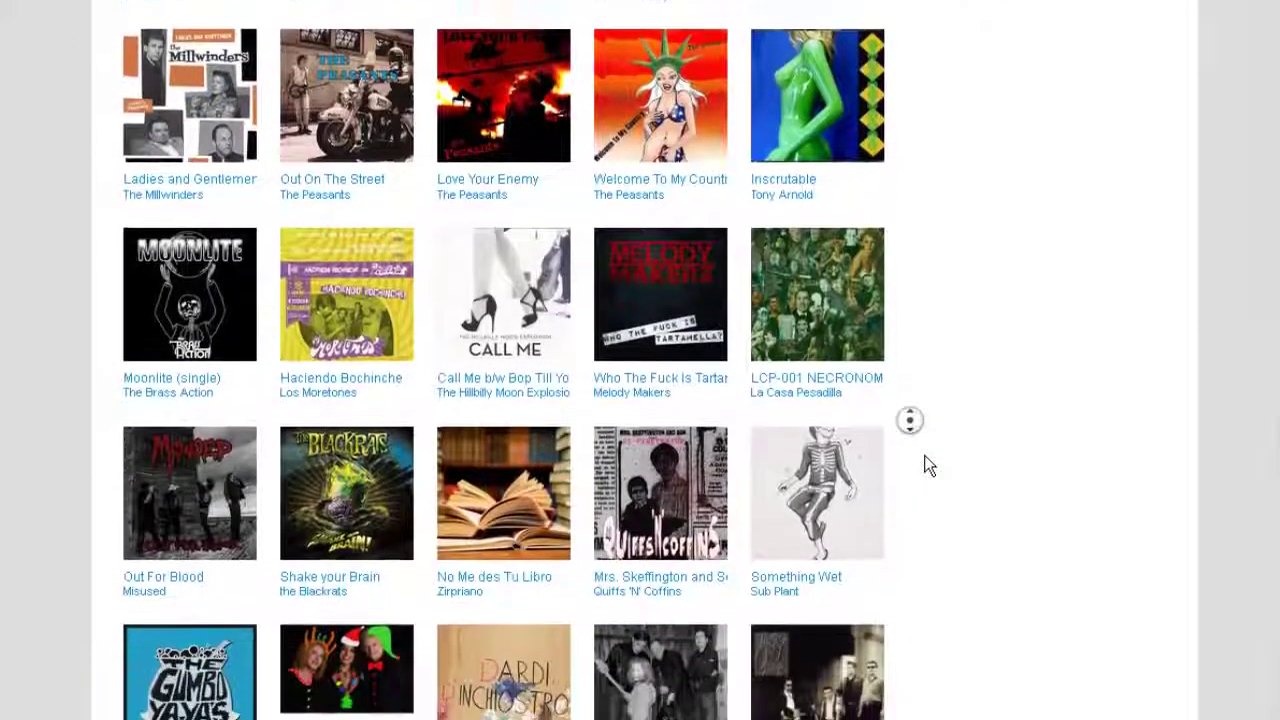
Step: Find the SkullbillieS - D.E.M.O album in the grid and play Corcel Anos 70
middle_click(929, 465)
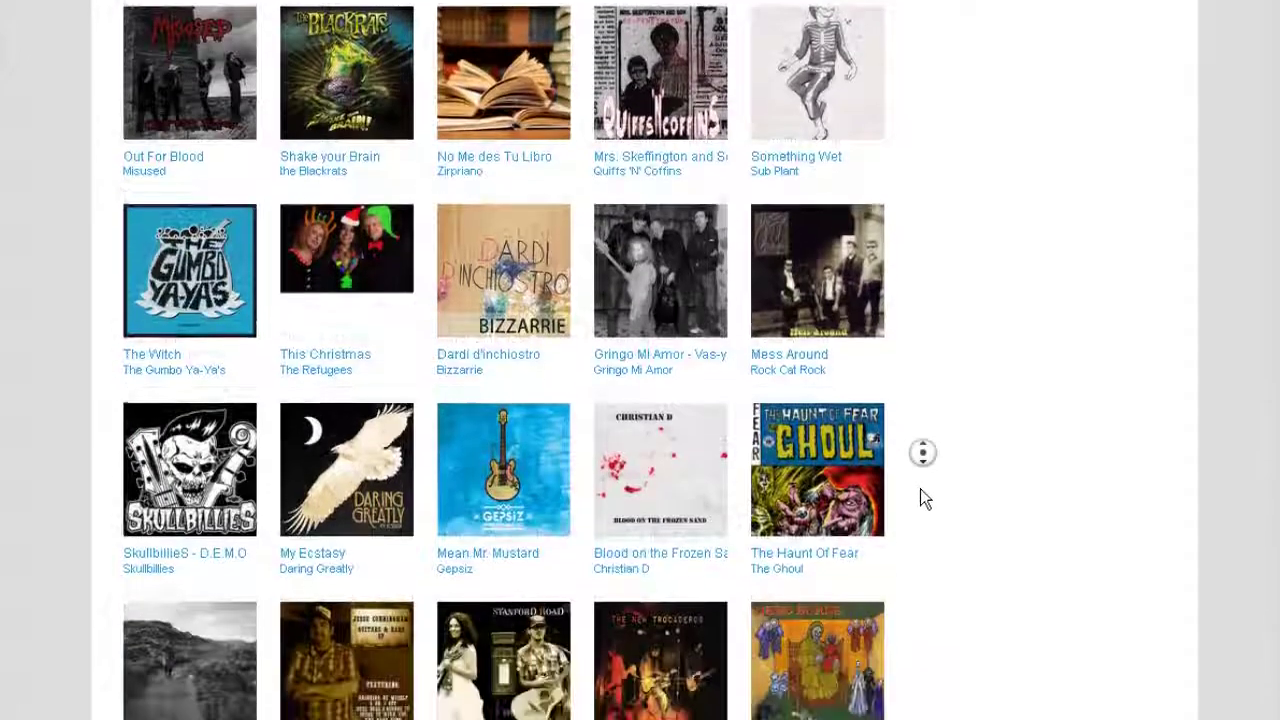
middle_click(922, 499)
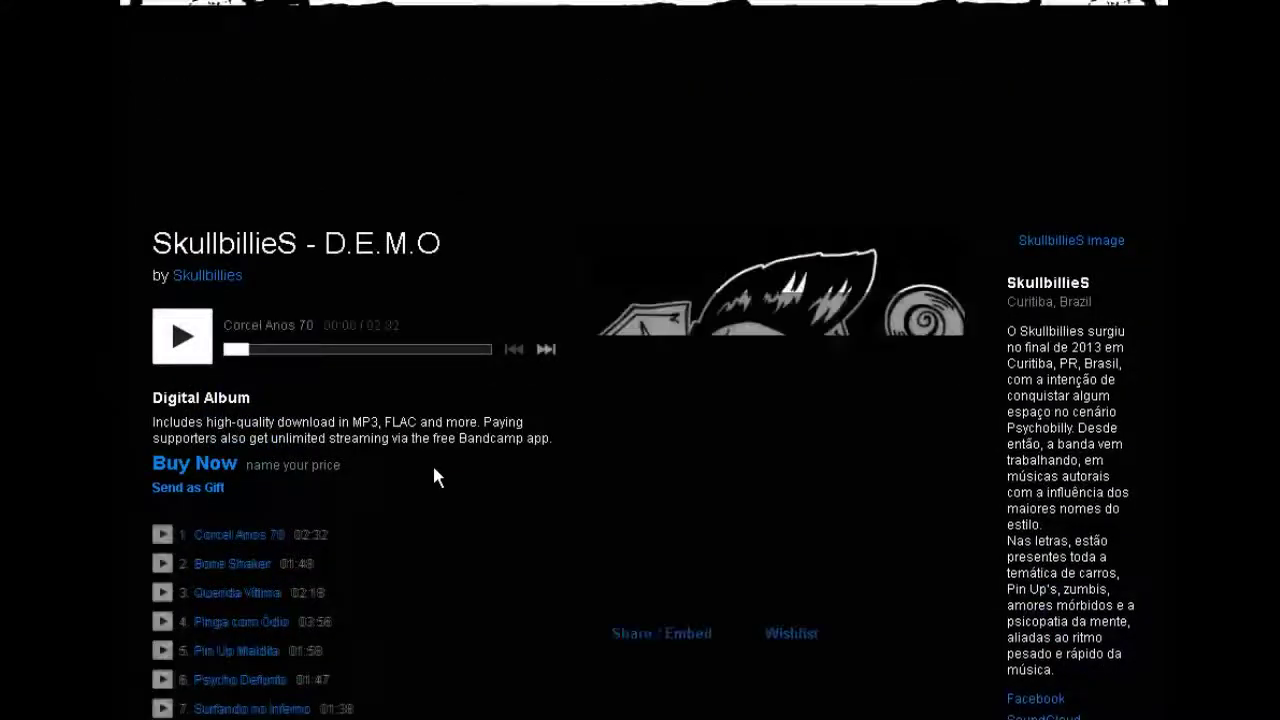
click(180, 348)
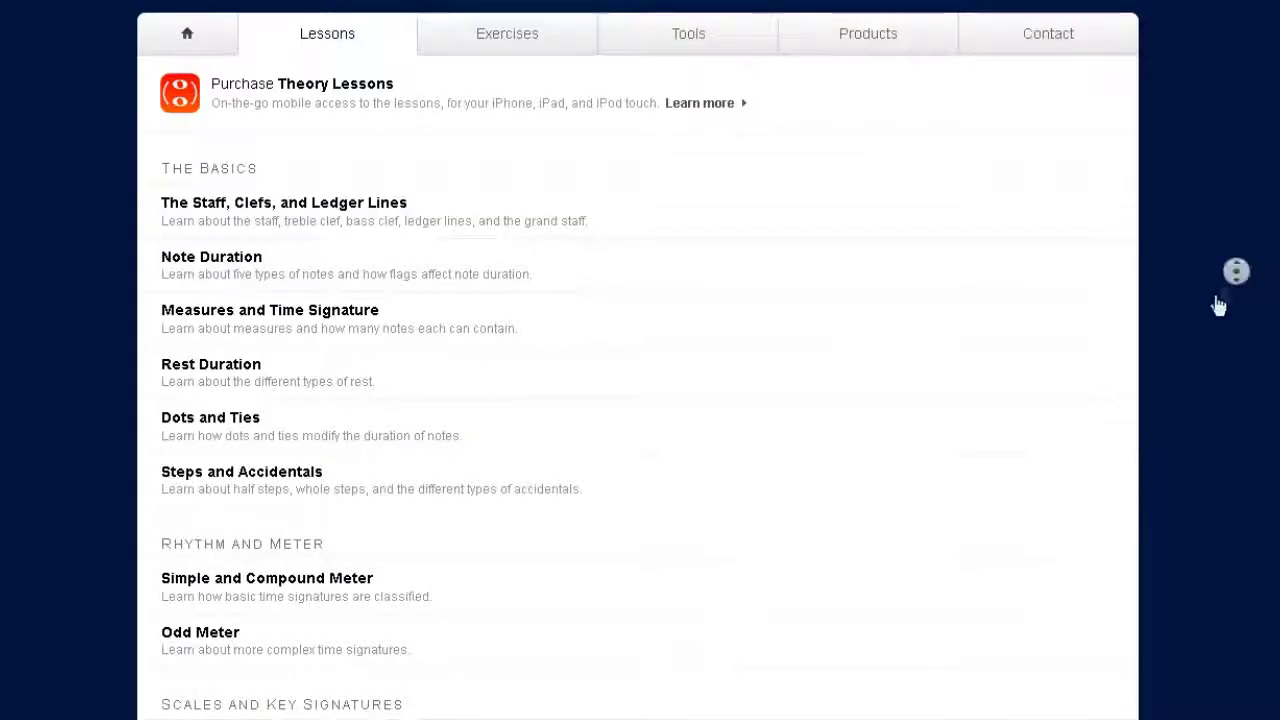
Step: Scroll the musictheory.net lessons down to Scales and Key Signatures, Intervals and Chords
scroll(1217, 306, down, 7)
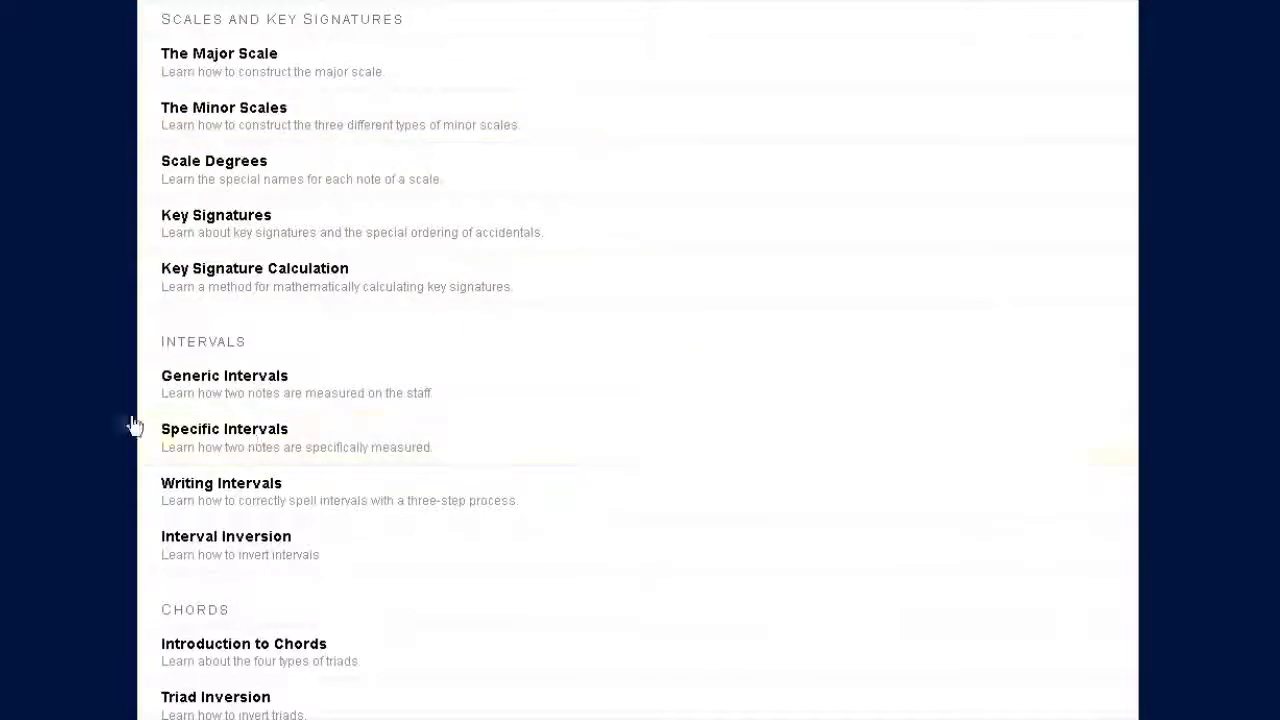
scroll(85, 455, down, 3)
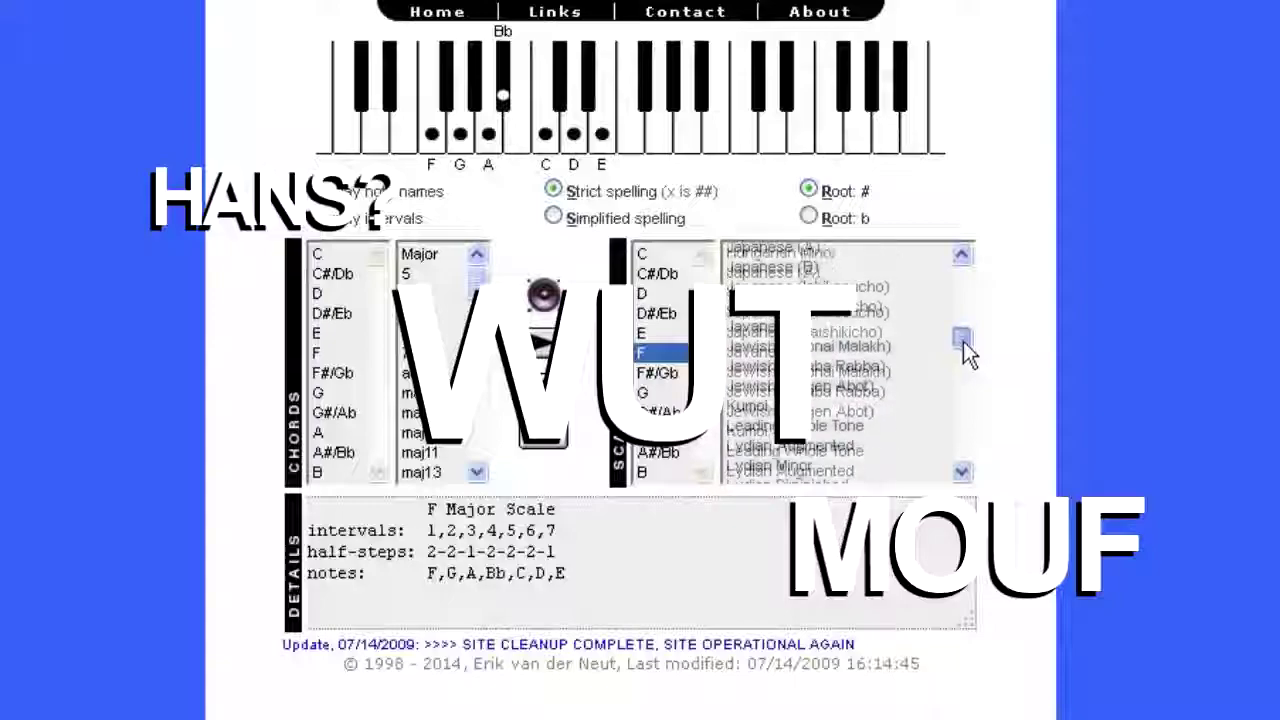
Step: Show the F Mela Kokilapriya, Prometheus and Persian scales on the keyboard
drag(966, 337, 966, 380)
click(872, 381)
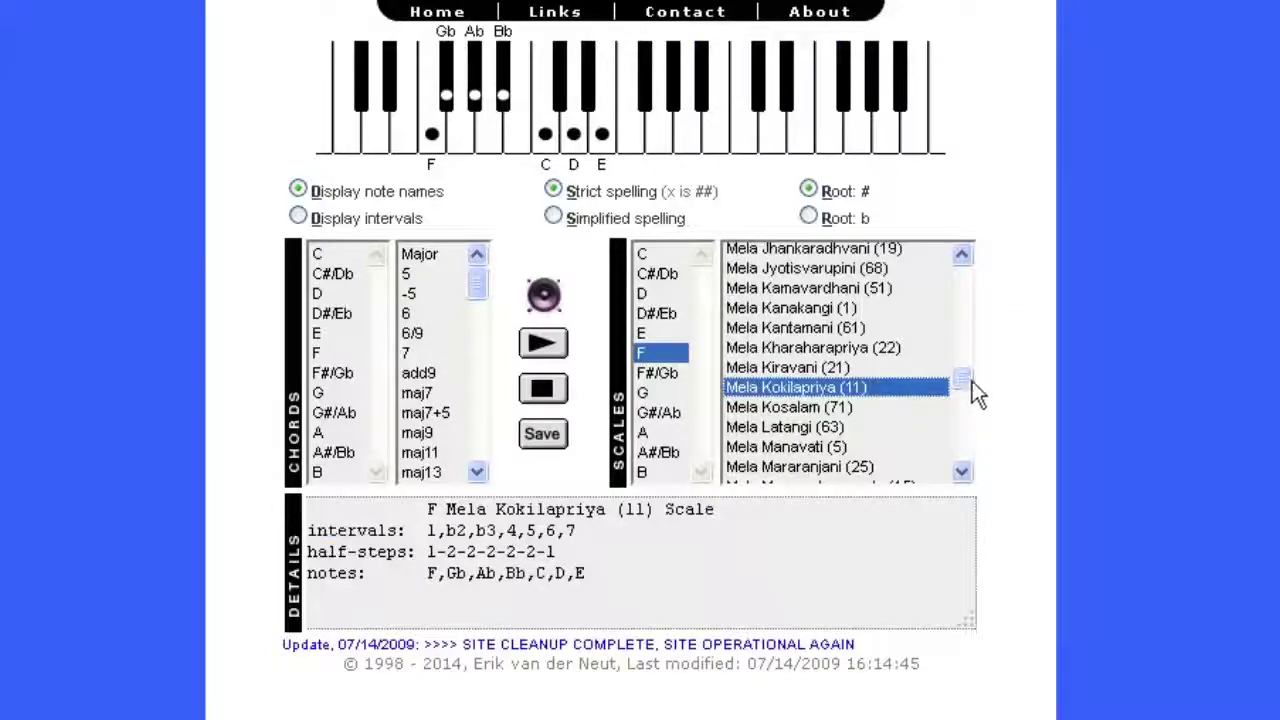
drag(968, 385, 970, 435)
click(842, 366)
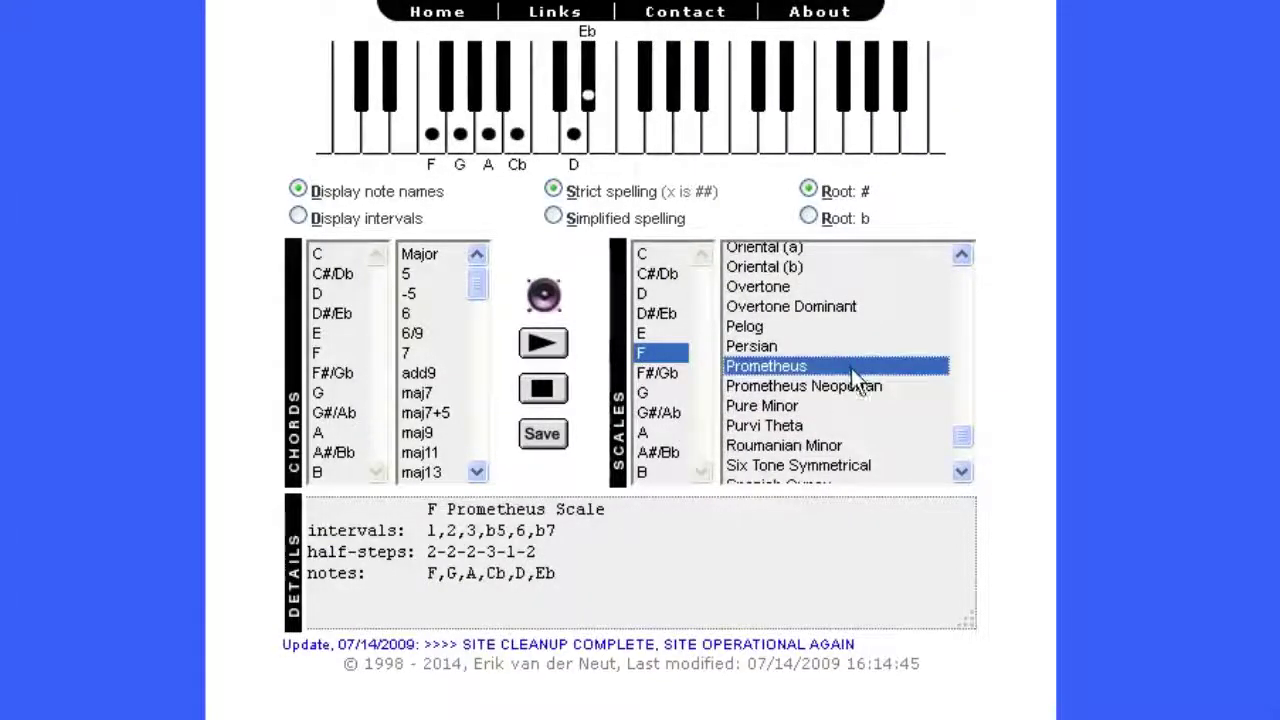
click(845, 348)
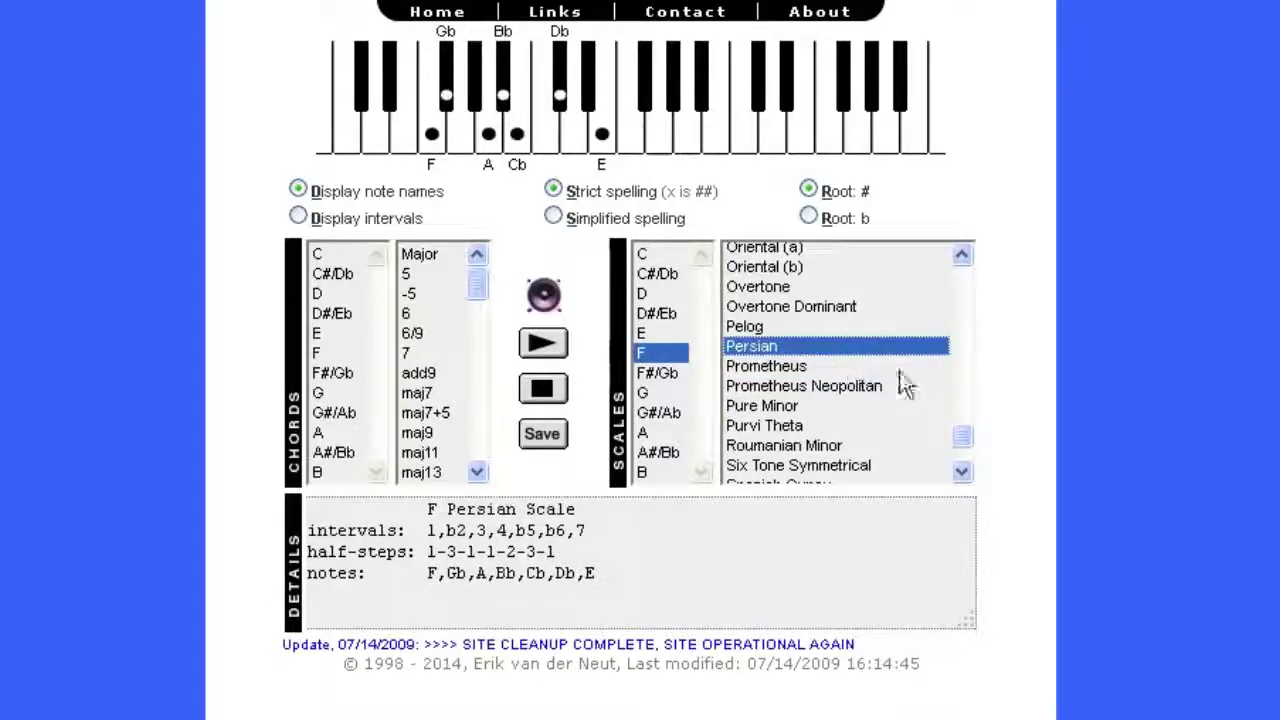
Step: Try F Oriental (b), then display F Spanish Gypsy: F, Gb, A, Bb, C, Db, Eb
click(817, 266)
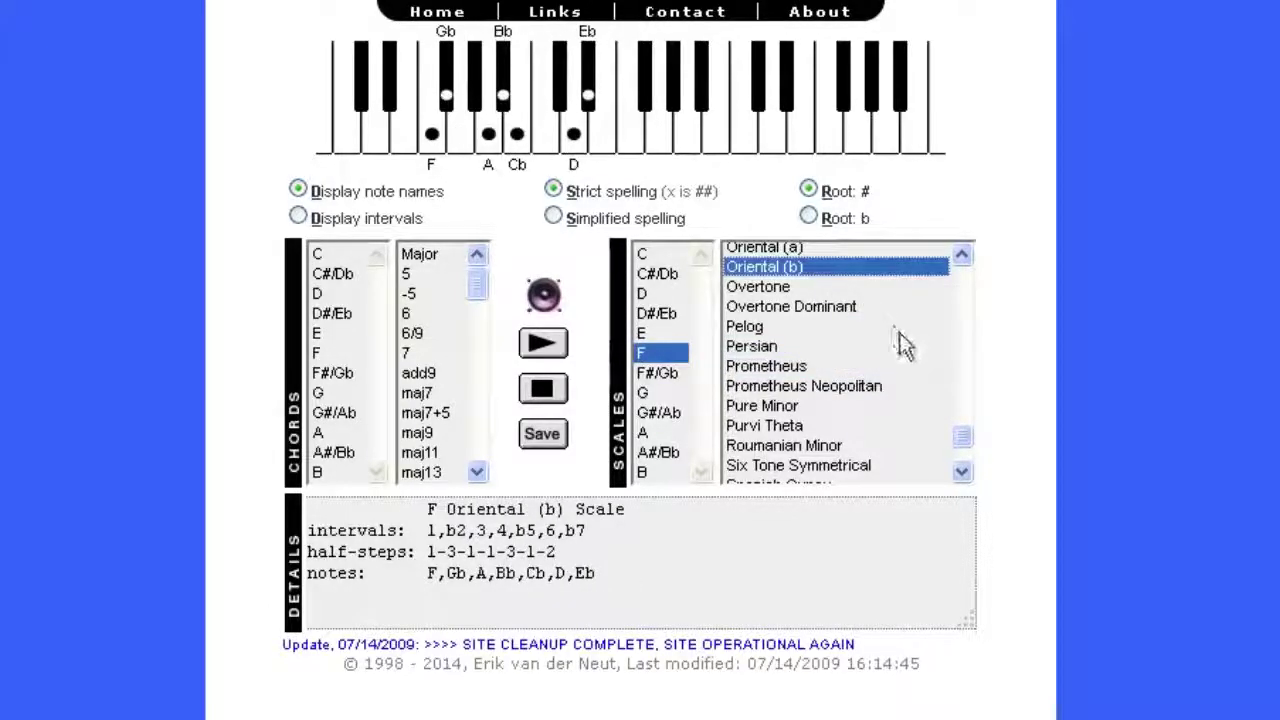
scroll(895, 375, down, 4)
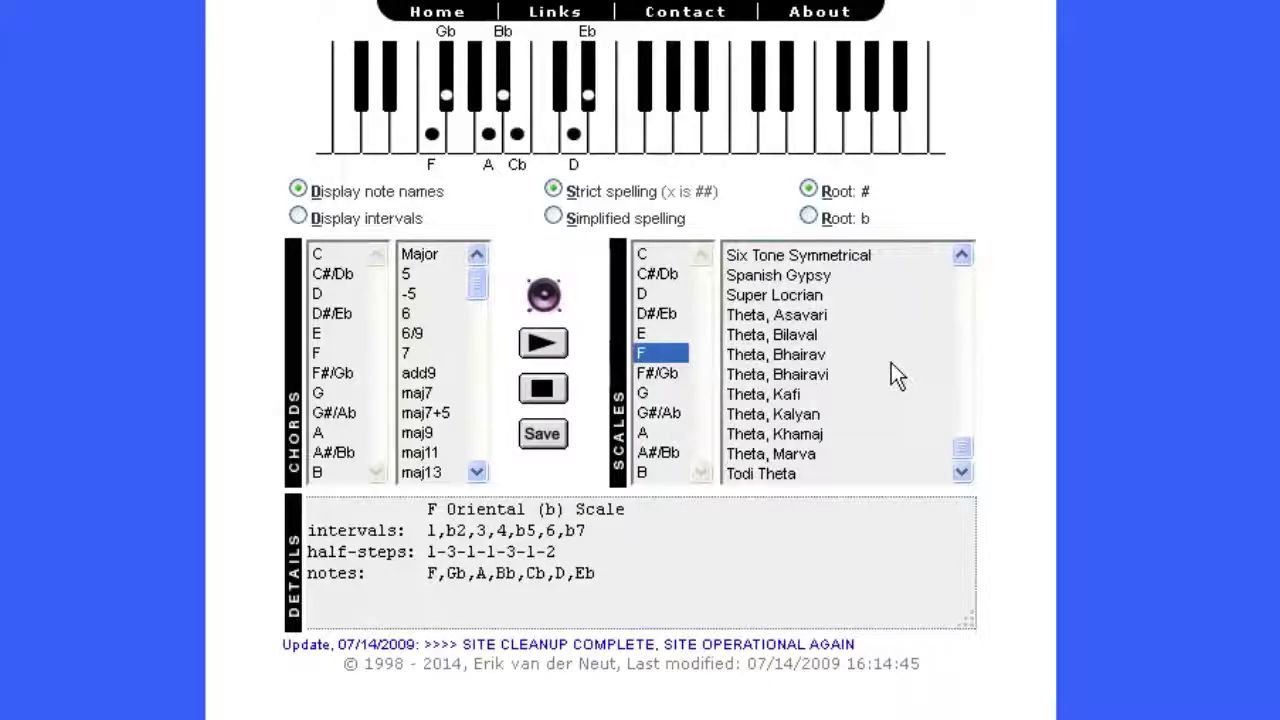
scroll(891, 362, up, 4)
scroll(891, 362, down, 4)
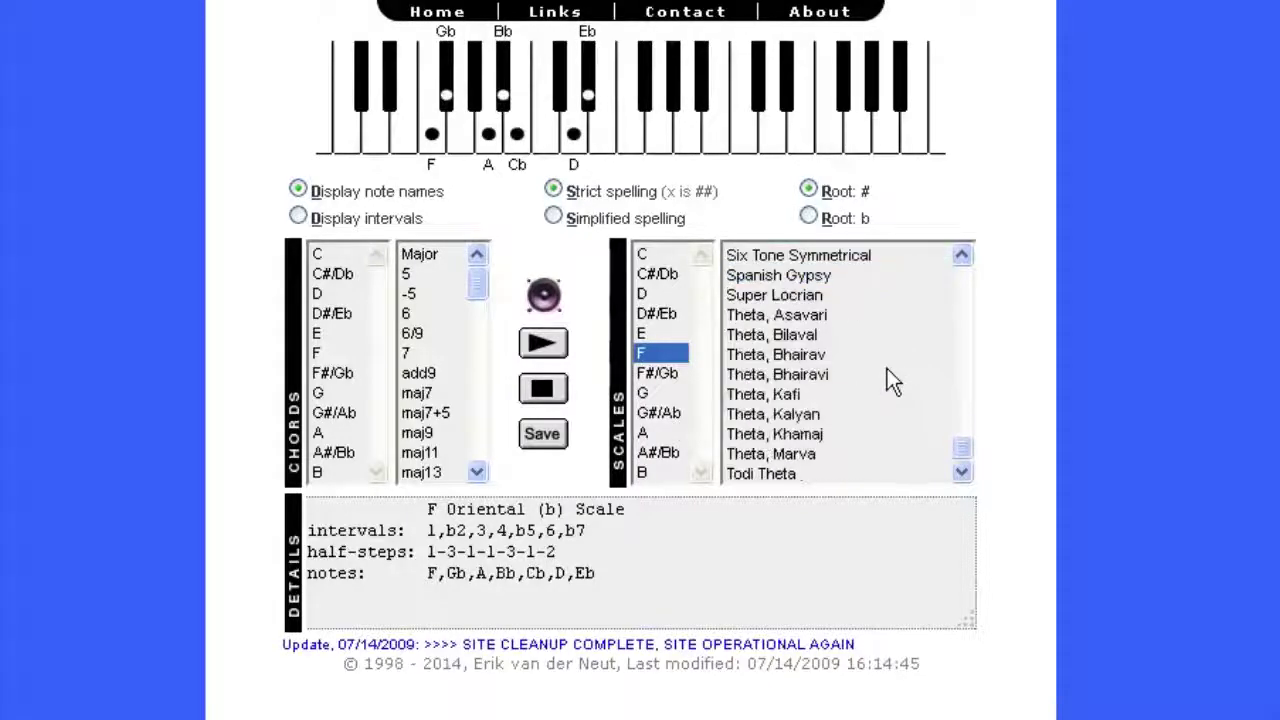
click(815, 277)
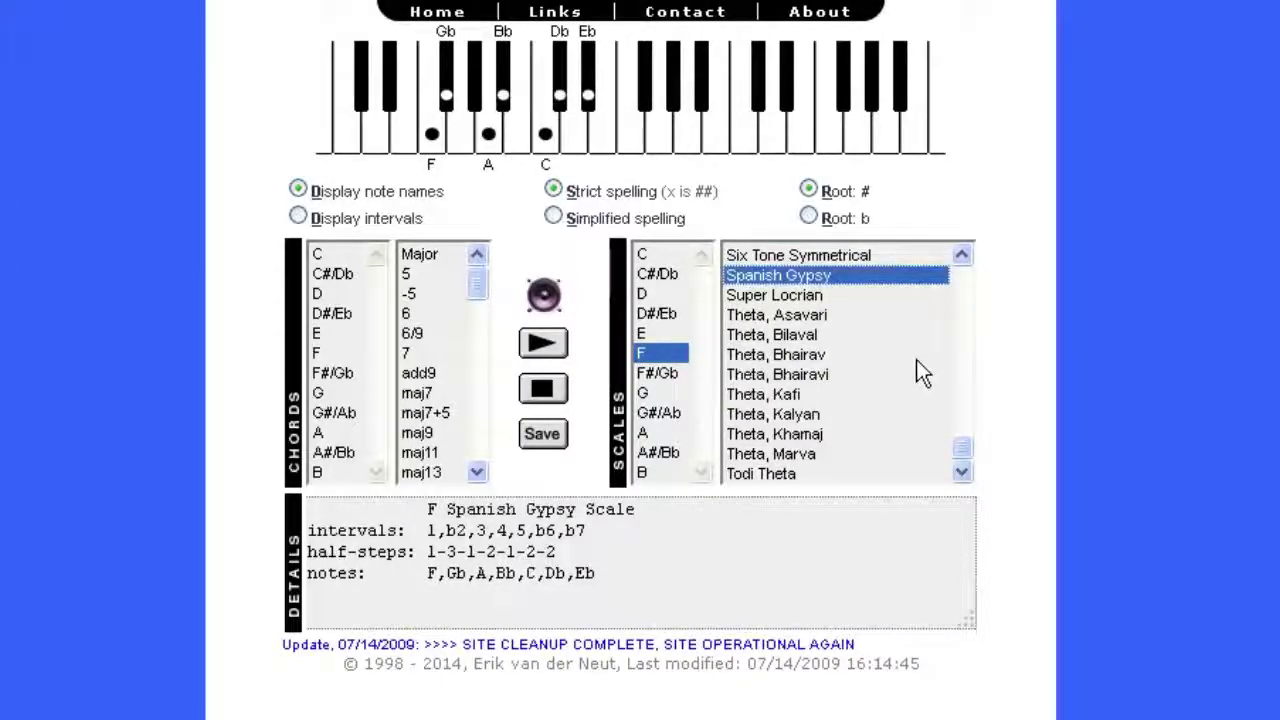
drag(969, 449, 971, 440)
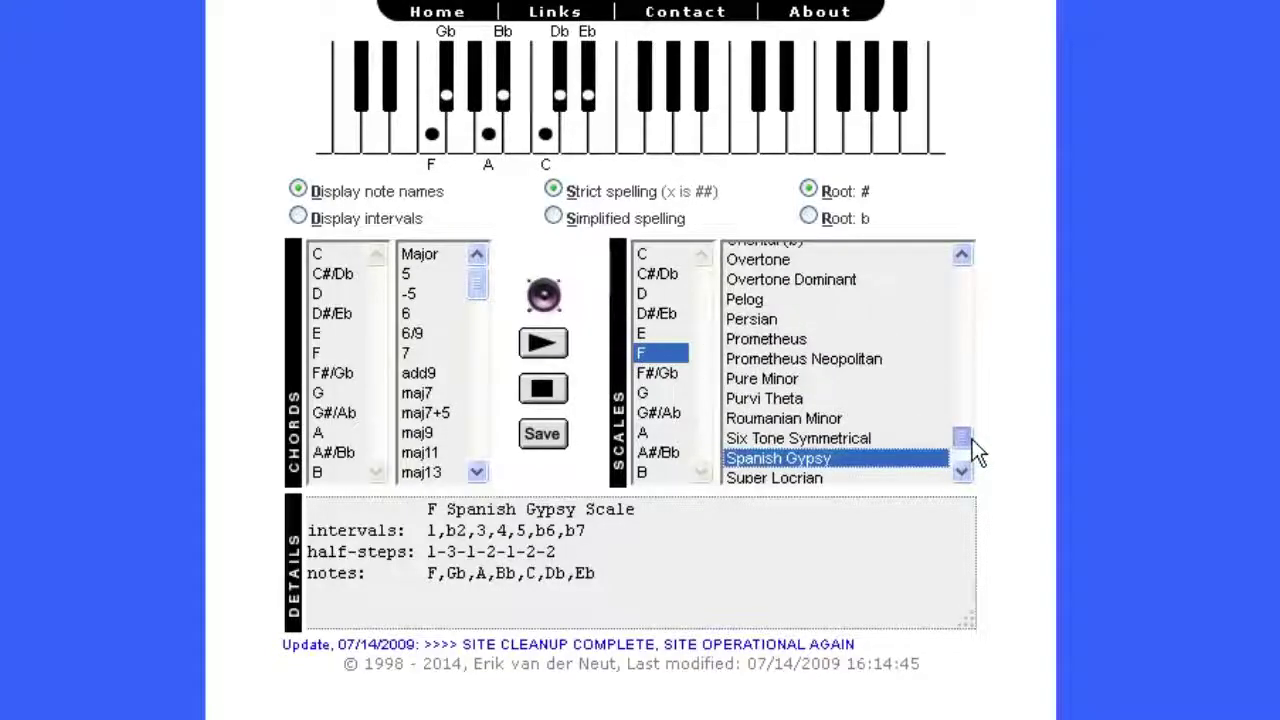